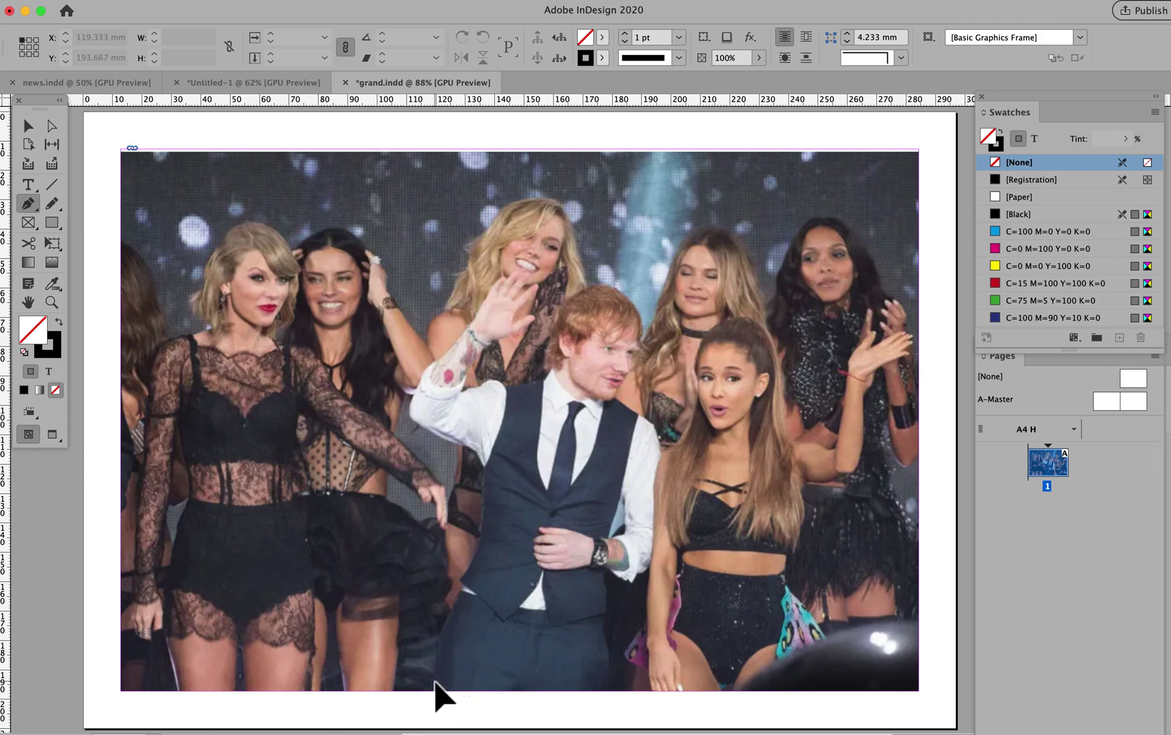
- Start the pen outline at the man's lower left and trace up his left side toward the raised arm
{"action": "left_click", "coordinate": [434, 679]}
{"action": "left_click", "coordinate": [436, 639]}
{"action": "left_click", "coordinate": [452, 600]}
{"action": "left_click", "coordinate": [456, 606]}
{"action": "left_click", "coordinate": [466, 575]}
{"action": "left_click", "coordinate": [480, 529]}
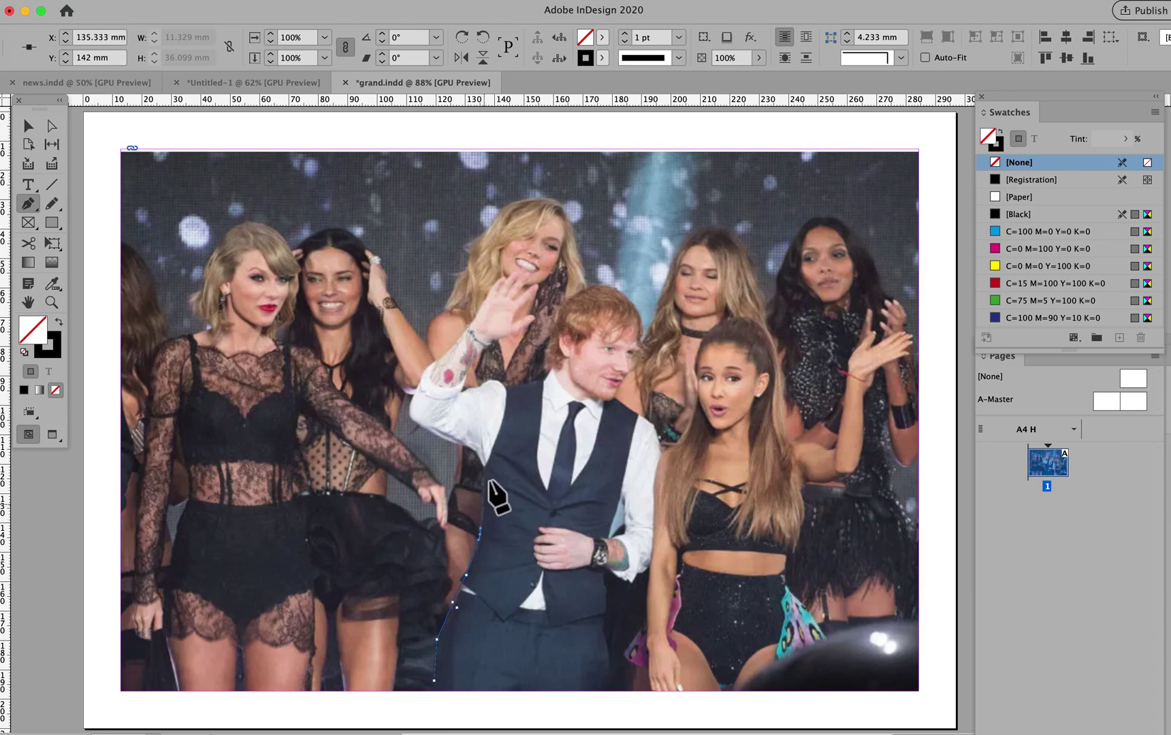
{"action": "left_click", "coordinate": [482, 471]}
- Trace under the raised sleeve, around the elbow and up the forearm to the hand
{"action": "left_click", "coordinate": [427, 429]}
{"action": "left_click", "coordinate": [405, 409]}
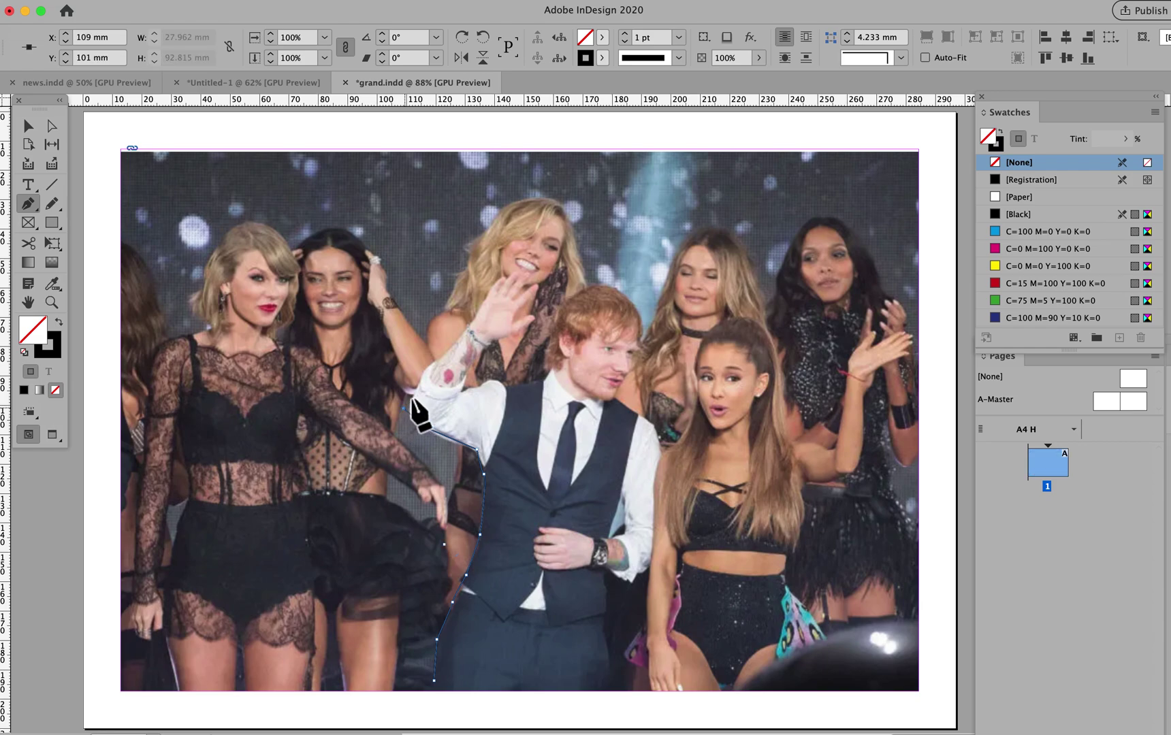
{"action": "left_click", "coordinate": [425, 368]}
{"action": "left_click", "coordinate": [446, 345]}
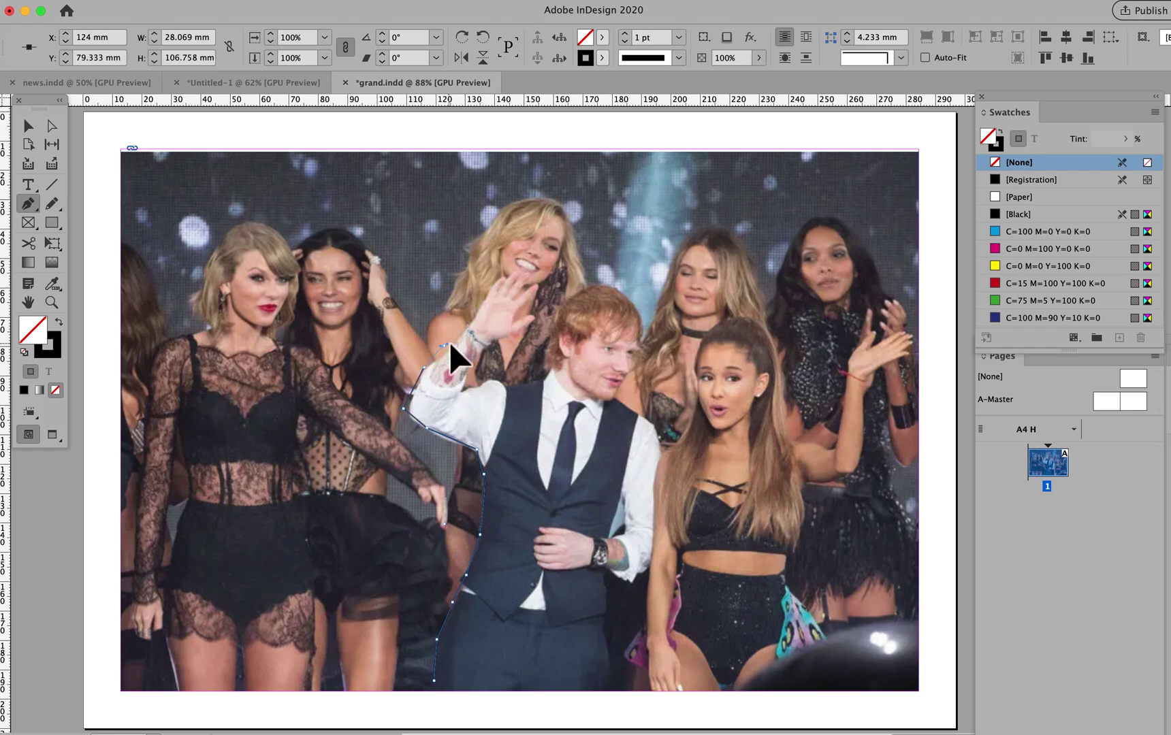
{"action": "left_click", "coordinate": [472, 319]}
{"action": "left_click", "coordinate": [501, 277]}
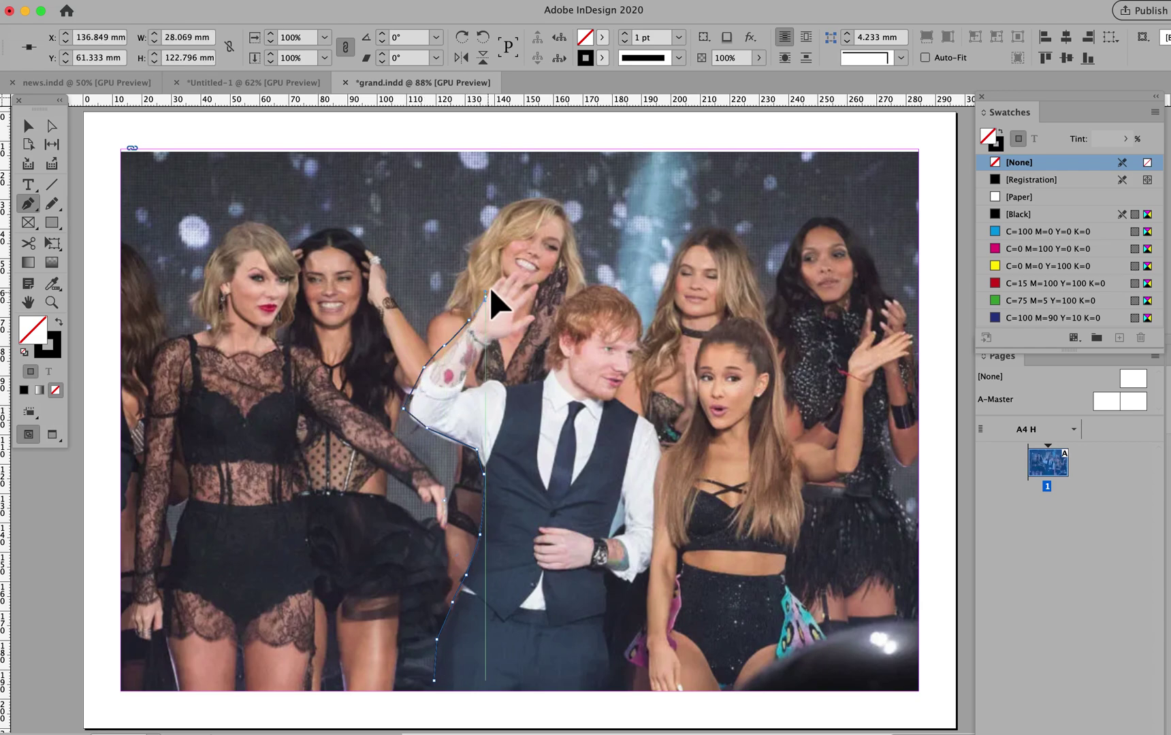
- Outline the raised hand's fingertips and fingers, then trace back down the wrist
{"action": "left_click", "coordinate": [522, 268]}
{"action": "left_click", "coordinate": [528, 280]}
{"action": "left_click", "coordinate": [526, 295]}
{"action": "left_click", "coordinate": [517, 318]}
{"action": "left_click", "coordinate": [535, 316]}
{"action": "left_click", "coordinate": [519, 329]}
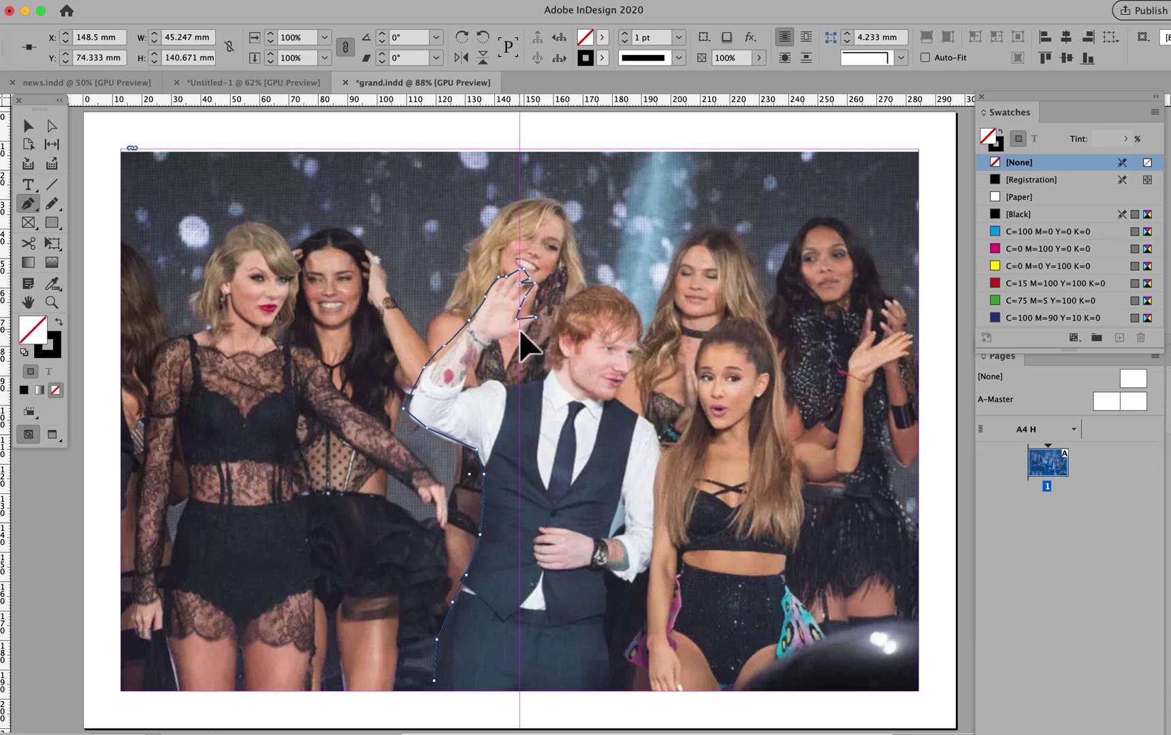
{"action": "left_click", "coordinate": [501, 337]}
{"action": "left_click", "coordinate": [486, 345]}
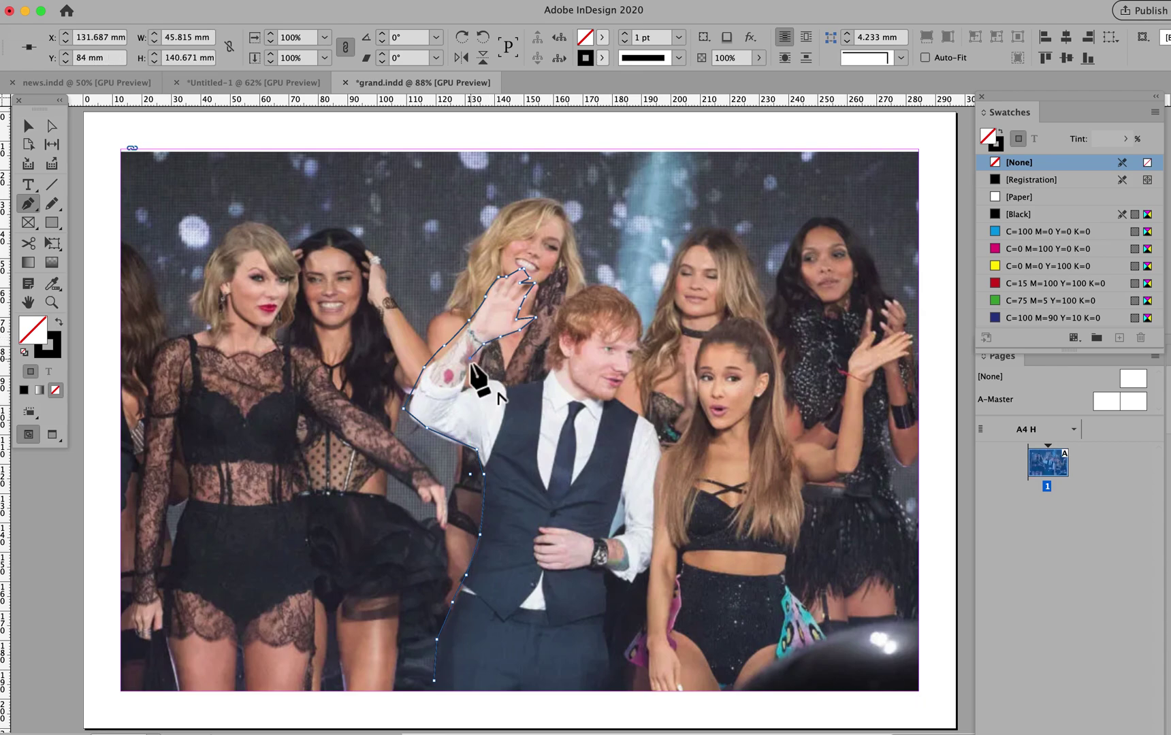
{"action": "left_click", "coordinate": [467, 374]}
- Continue the outline across the collar, up the hair edge and curve it over the head
{"action": "left_click", "coordinate": [463, 390]}
{"action": "left_click", "coordinate": [511, 382]}
{"action": "left_click", "coordinate": [547, 380]}
{"action": "left_click", "coordinate": [549, 355]}
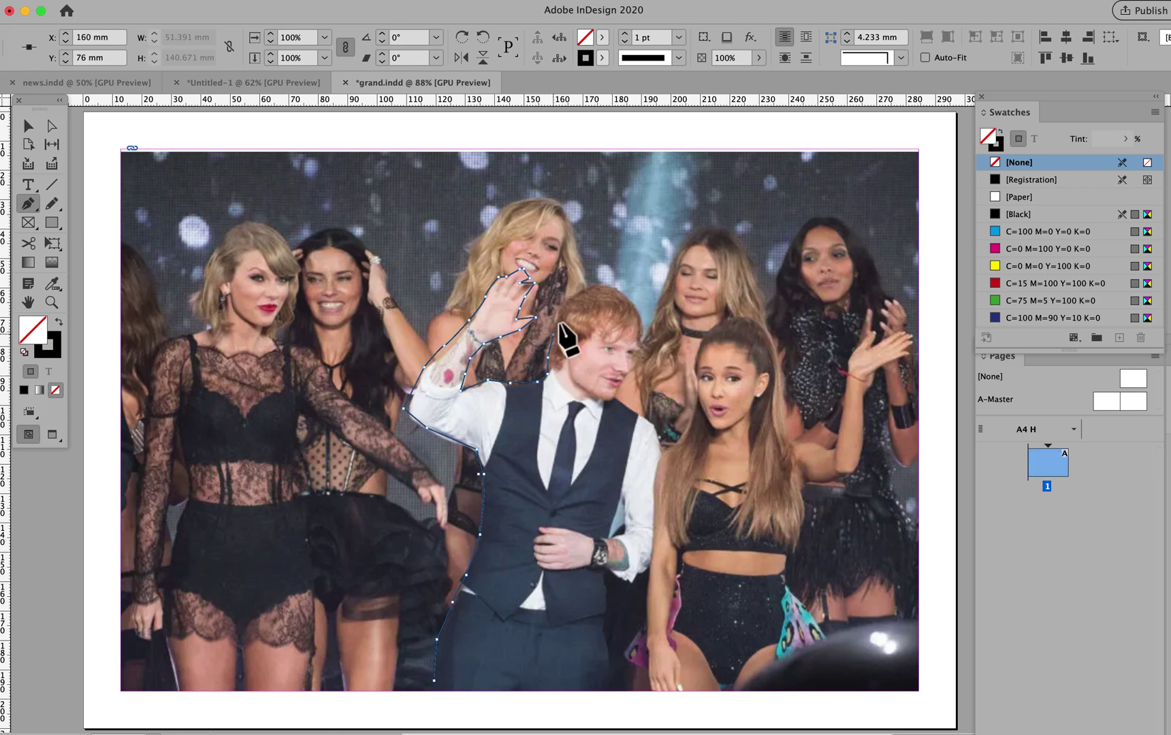
{"action": "left_click", "coordinate": [558, 320]}
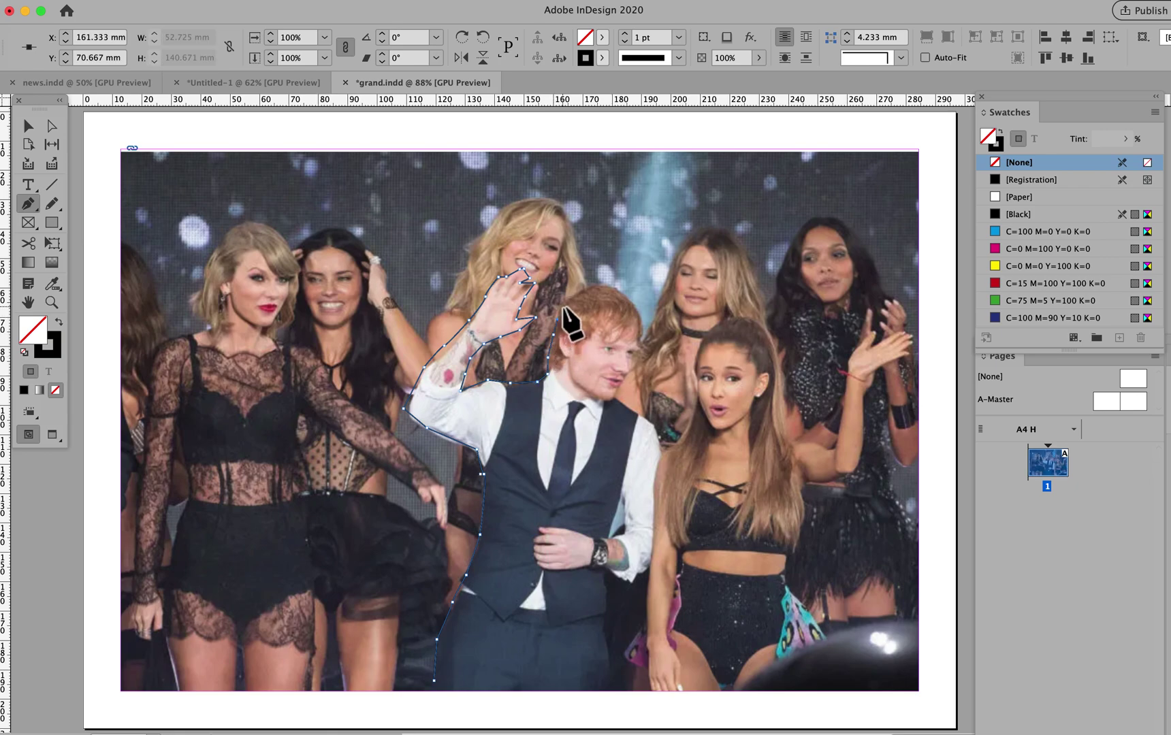
{"action": "left_click_drag", "start_coordinate": [610, 286], "coordinate": [630, 305]}
{"action": "left_click", "coordinate": [635, 308]}
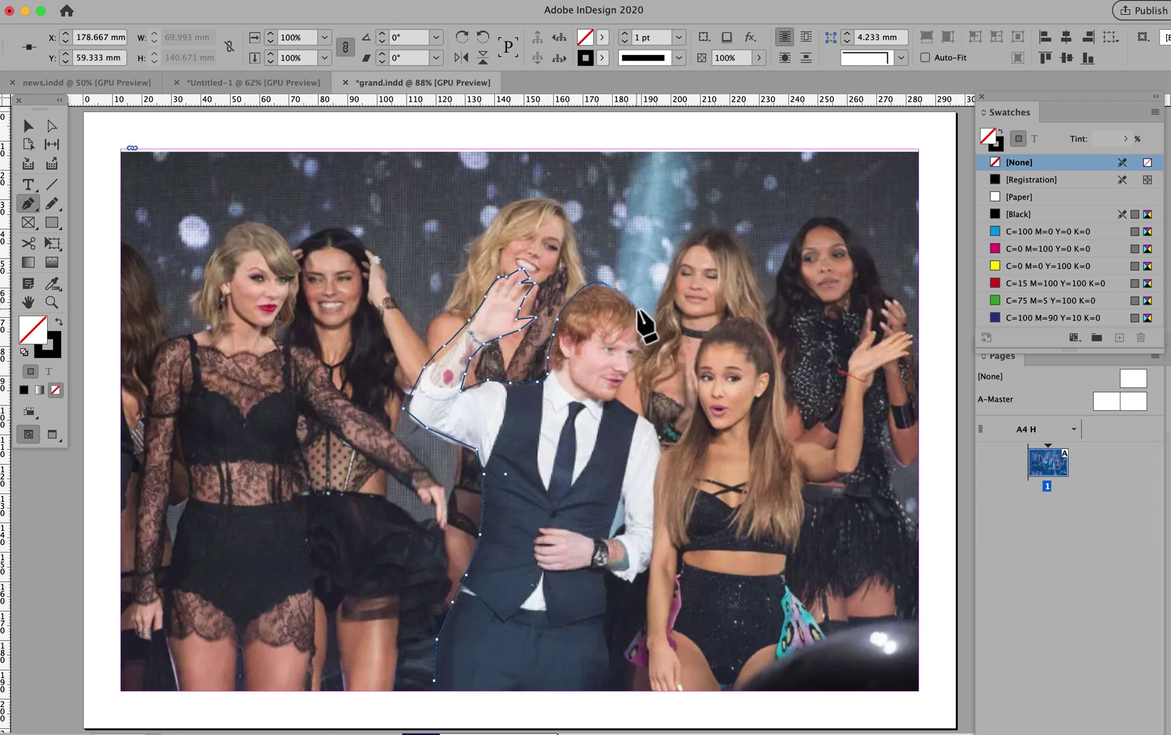
- Curve the outline down the man's head and face, below the chin and onto the shoulder
{"action": "left_click_drag", "start_coordinate": [642, 351], "coordinate": [665, 391]}
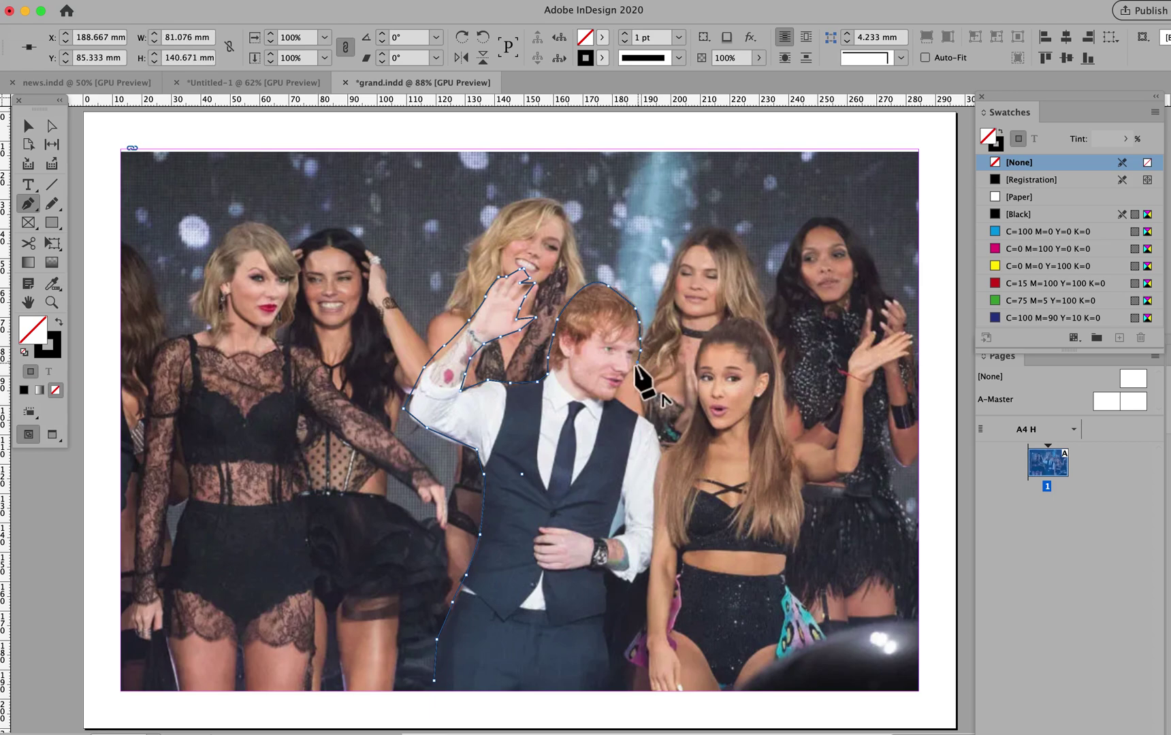
{"action": "left_click", "coordinate": [623, 382]}
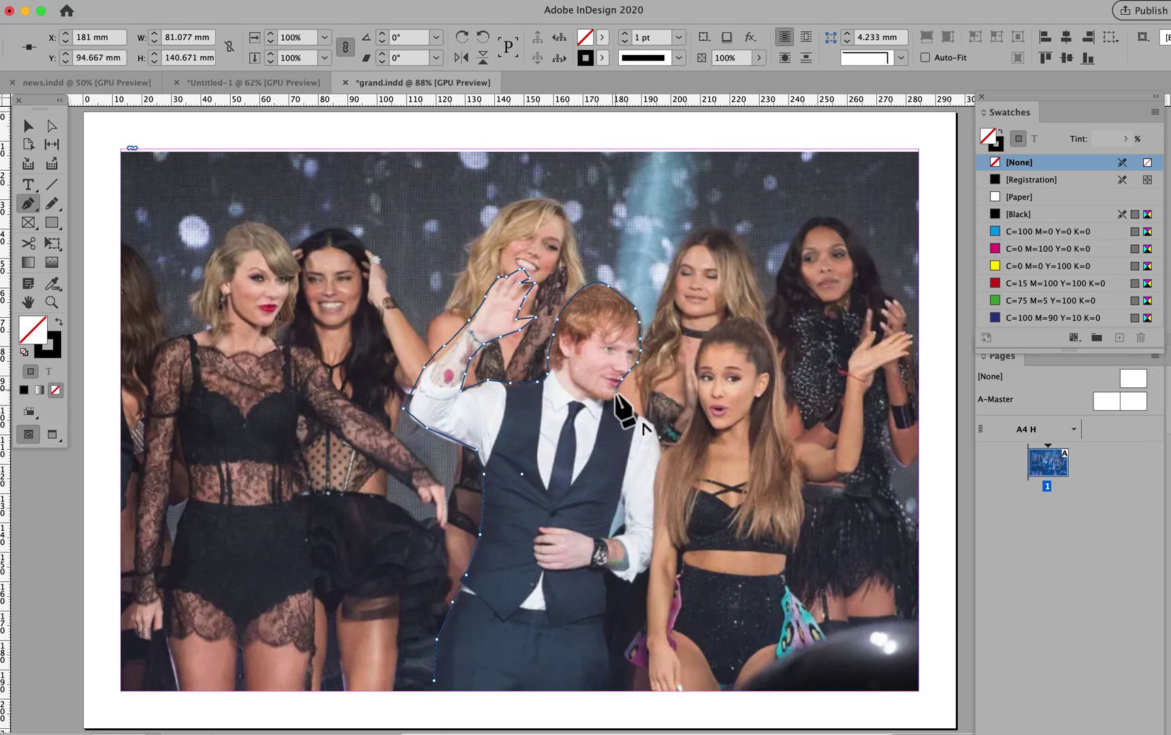
{"action": "left_click", "coordinate": [622, 406]}
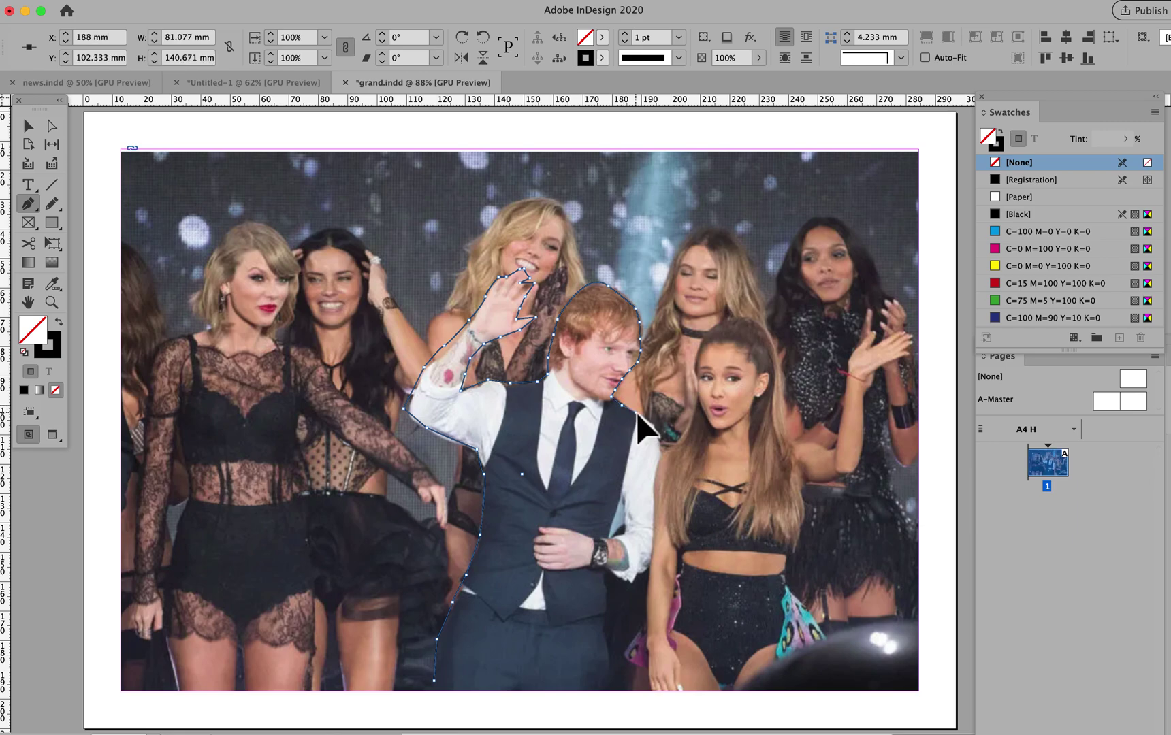
{"action": "left_click", "coordinate": [660, 435]}
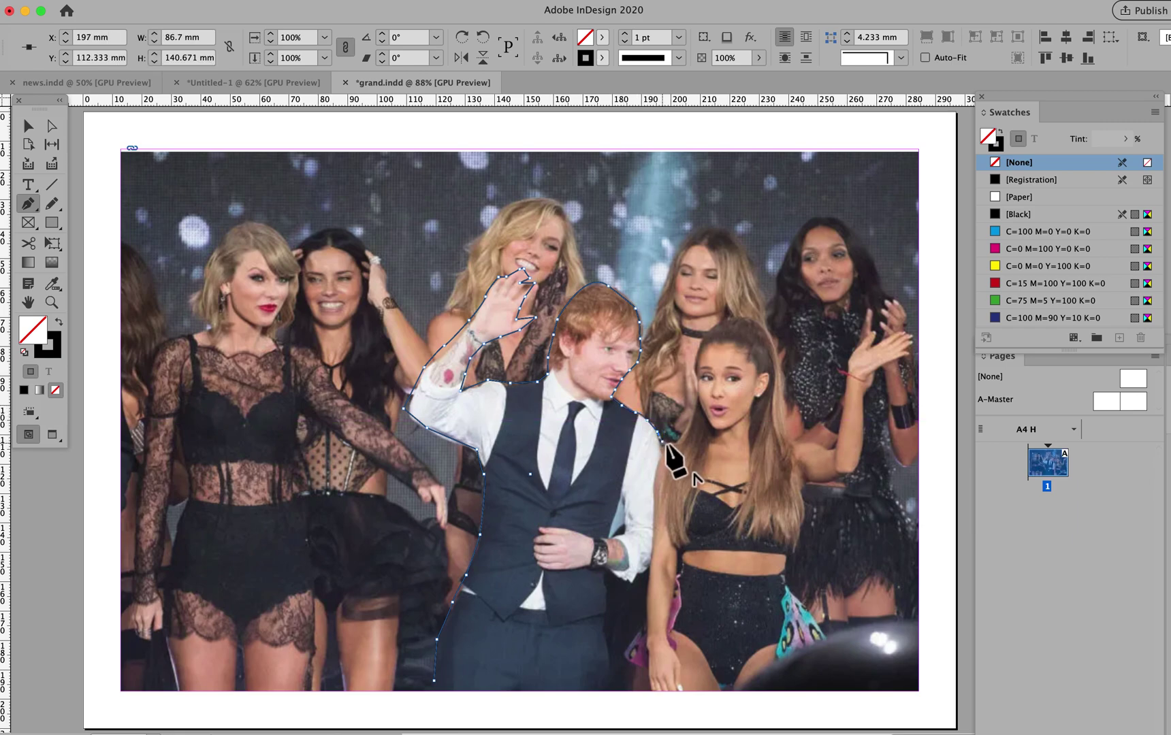
- Trace the outline up, over and down the woman's hair to her arm
{"action": "left_click_drag", "start_coordinate": [686, 419], "coordinate": [694, 407]}
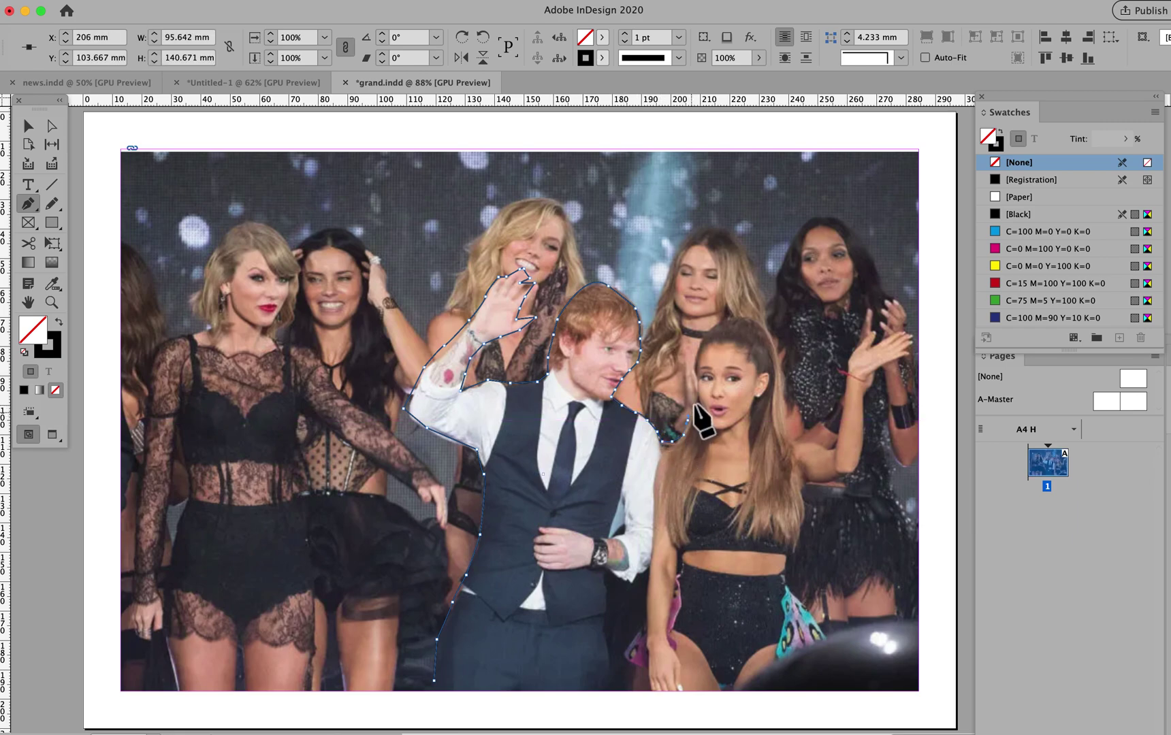
{"action": "left_click", "coordinate": [695, 353]}
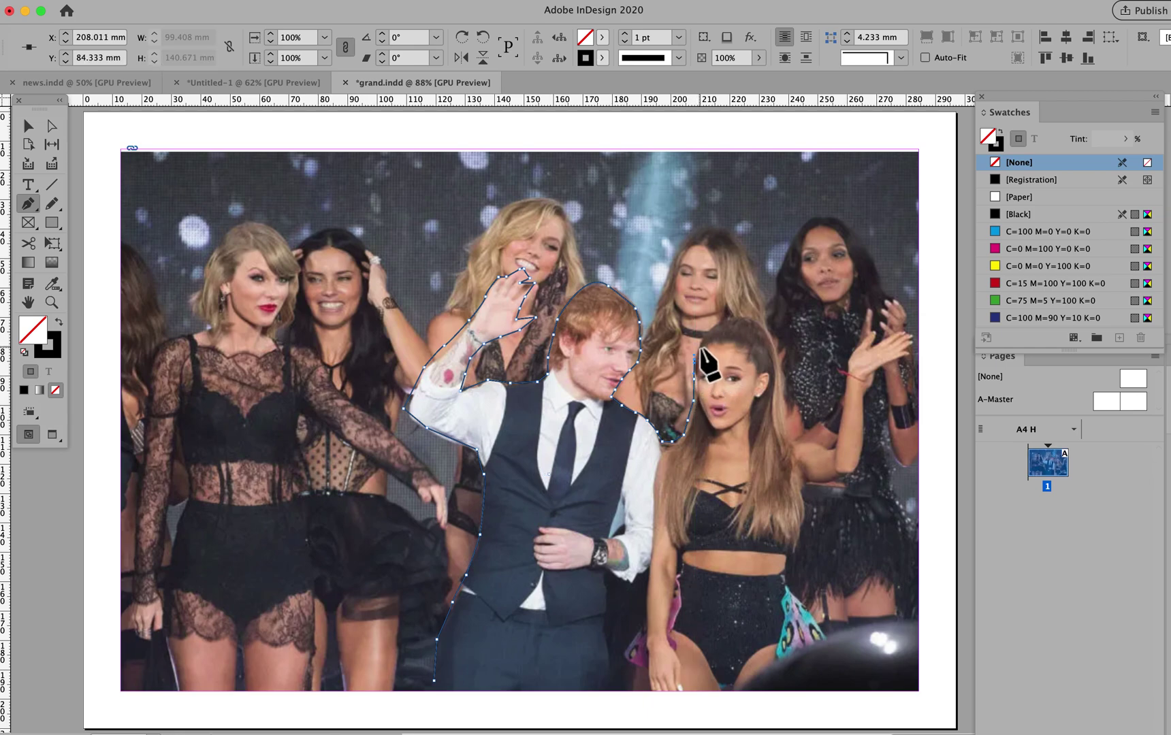
{"action": "left_click_drag", "start_coordinate": [733, 320], "coordinate": [756, 322]}
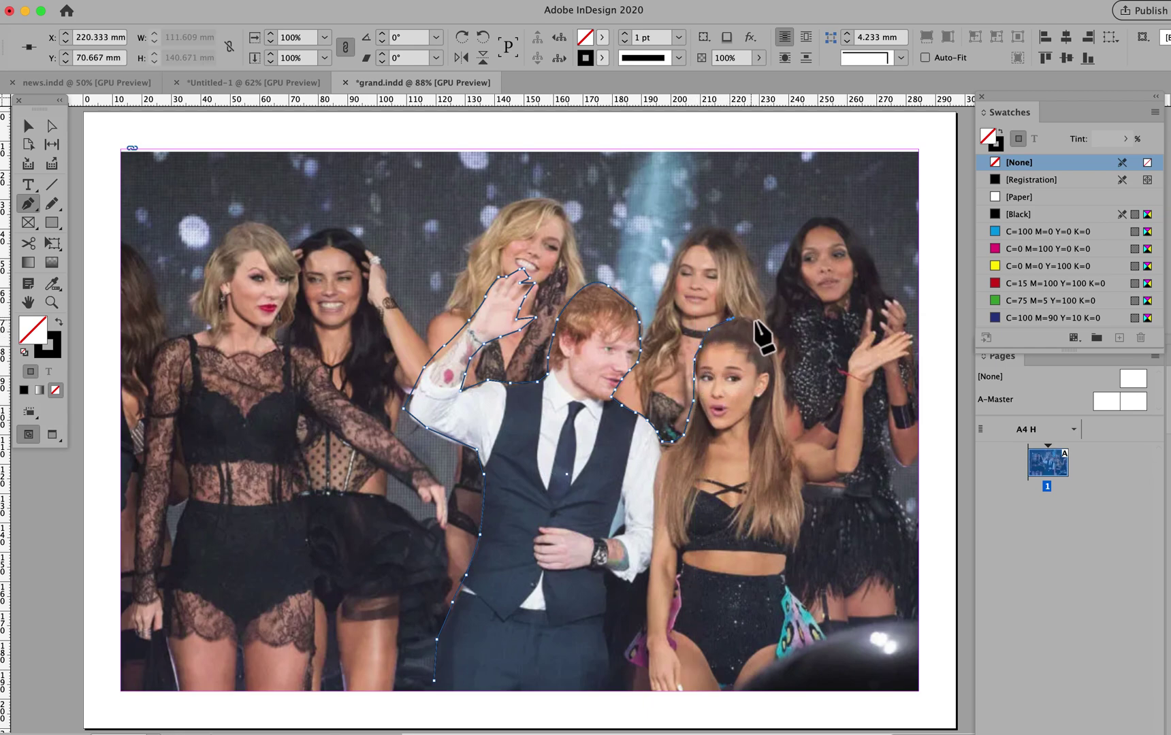
{"action": "left_click", "coordinate": [778, 376]}
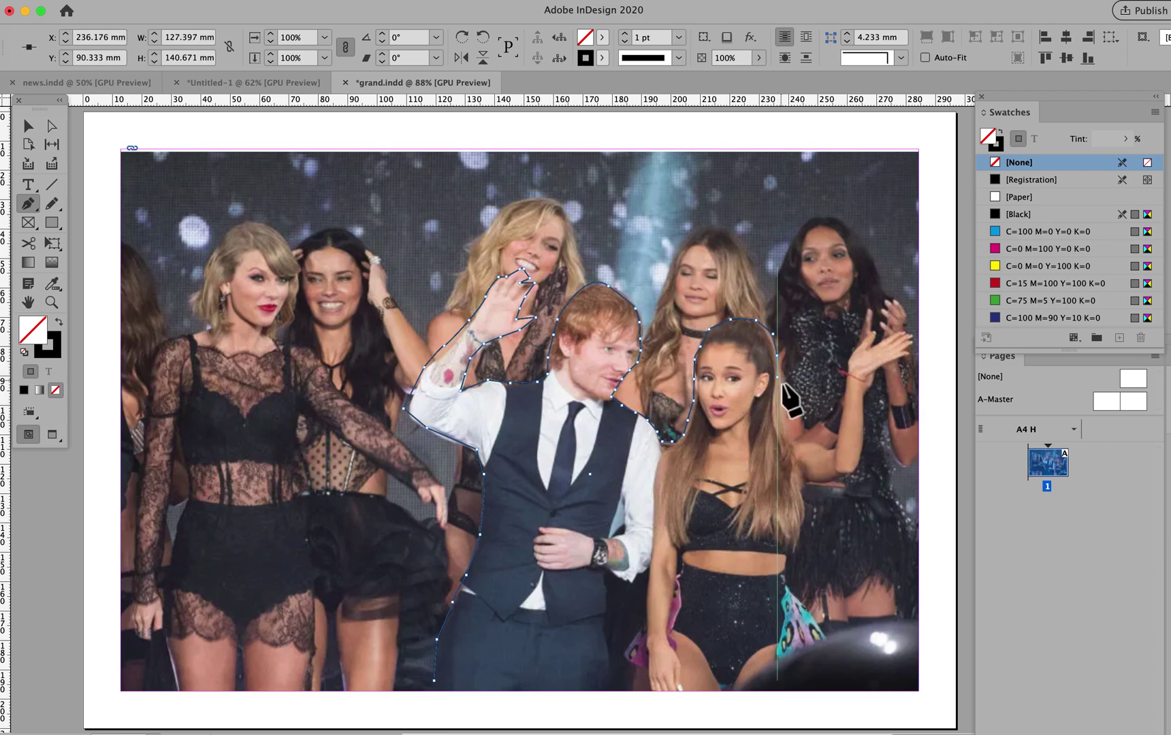
{"action": "left_click_drag", "start_coordinate": [777, 431], "coordinate": [785, 445]}
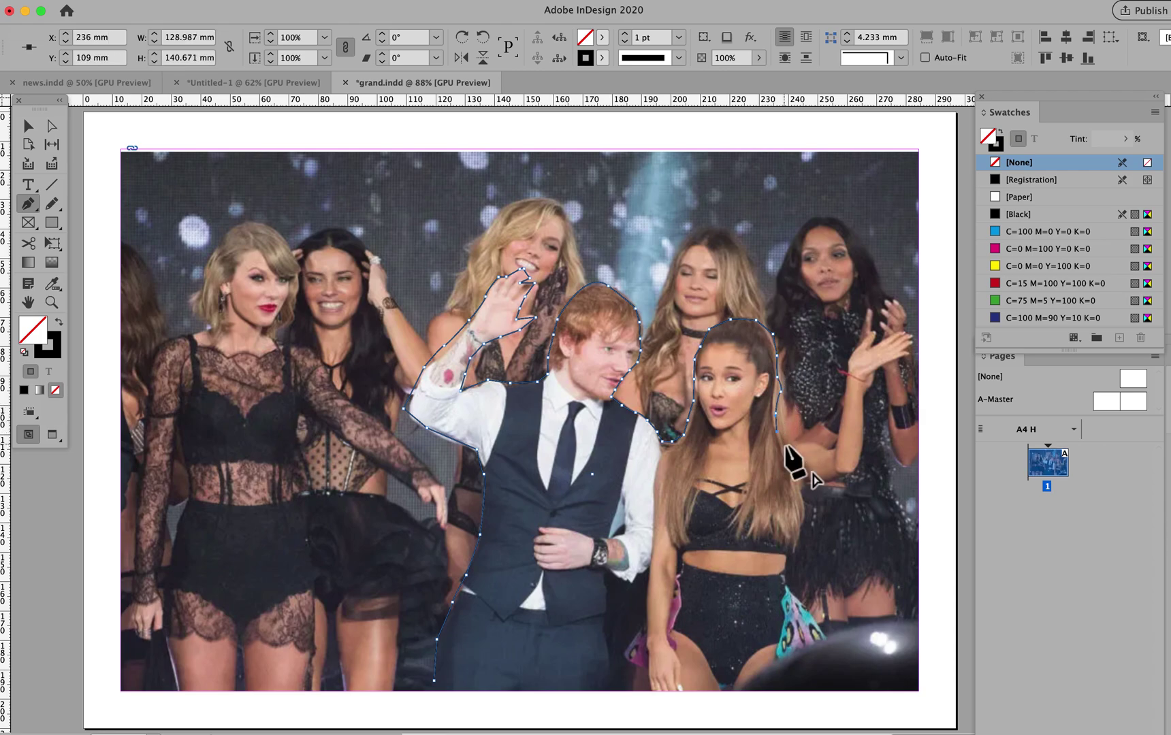
- Outline the arm and the raised hand beside her, then carry the path back down the arm
{"action": "left_click", "coordinate": [829, 449]}
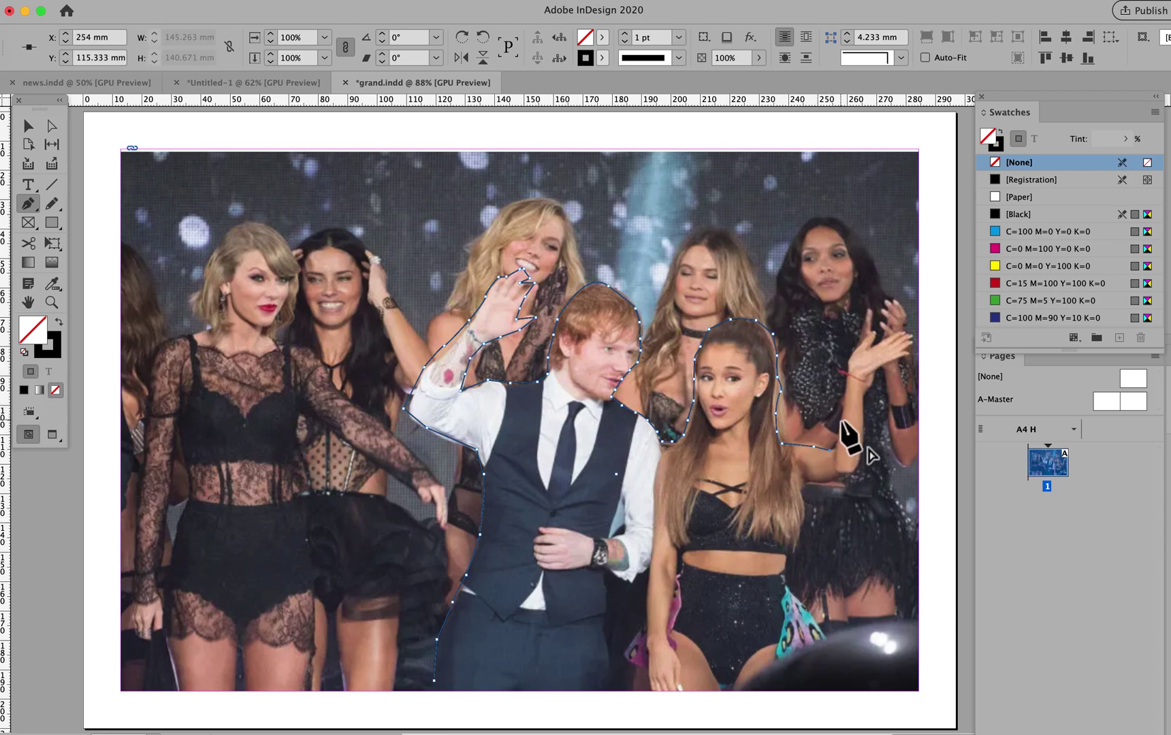
{"action": "left_click", "coordinate": [845, 362]}
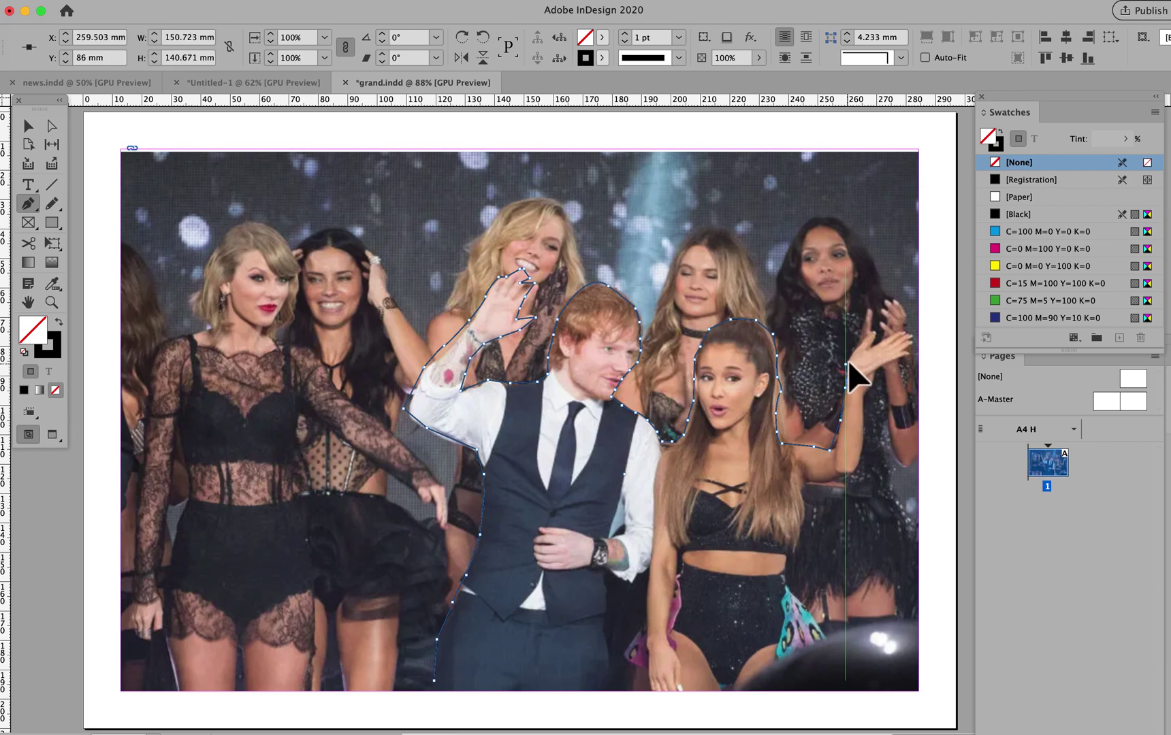
{"action": "left_click", "coordinate": [874, 331]}
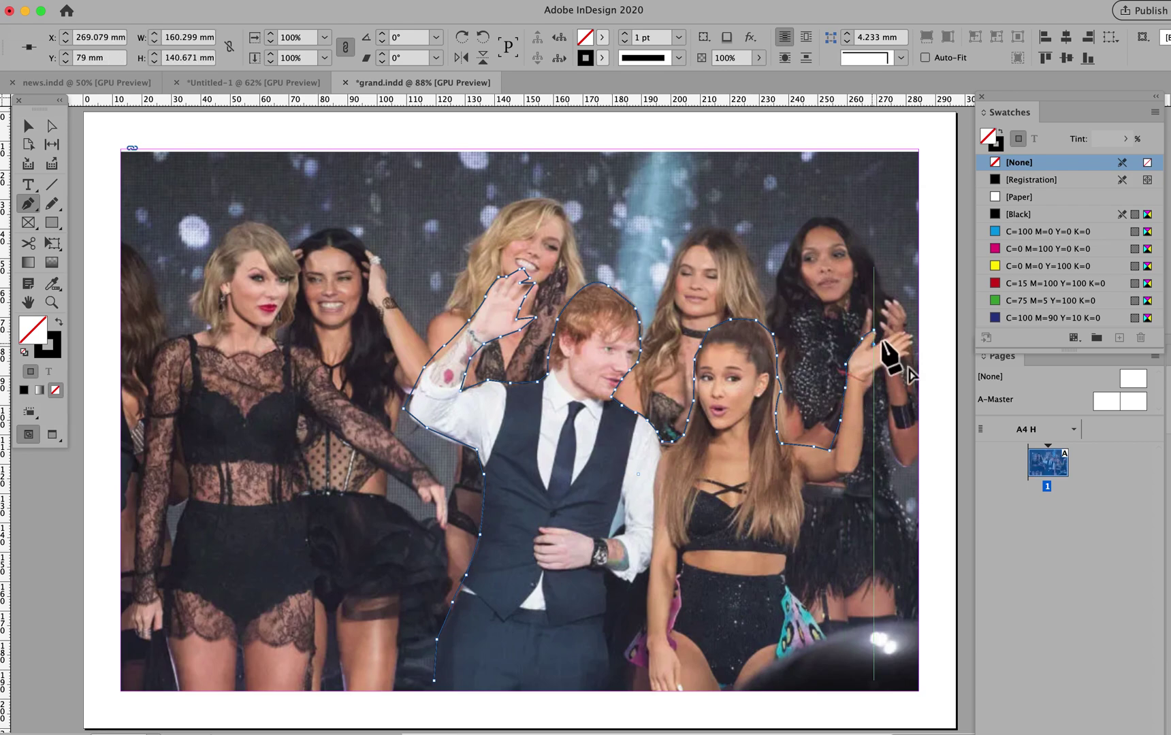
{"action": "left_click_drag", "start_coordinate": [892, 332], "coordinate": [905, 336]}
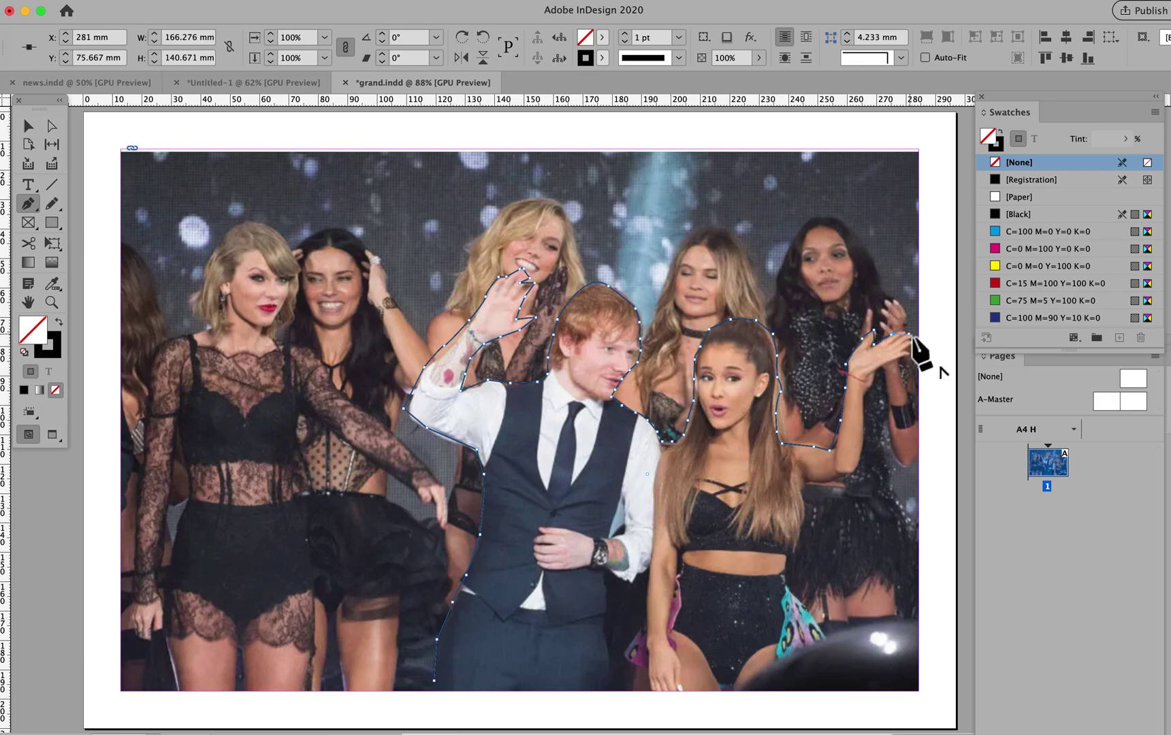
{"action": "left_click_drag", "start_coordinate": [884, 362], "coordinate": [872, 370]}
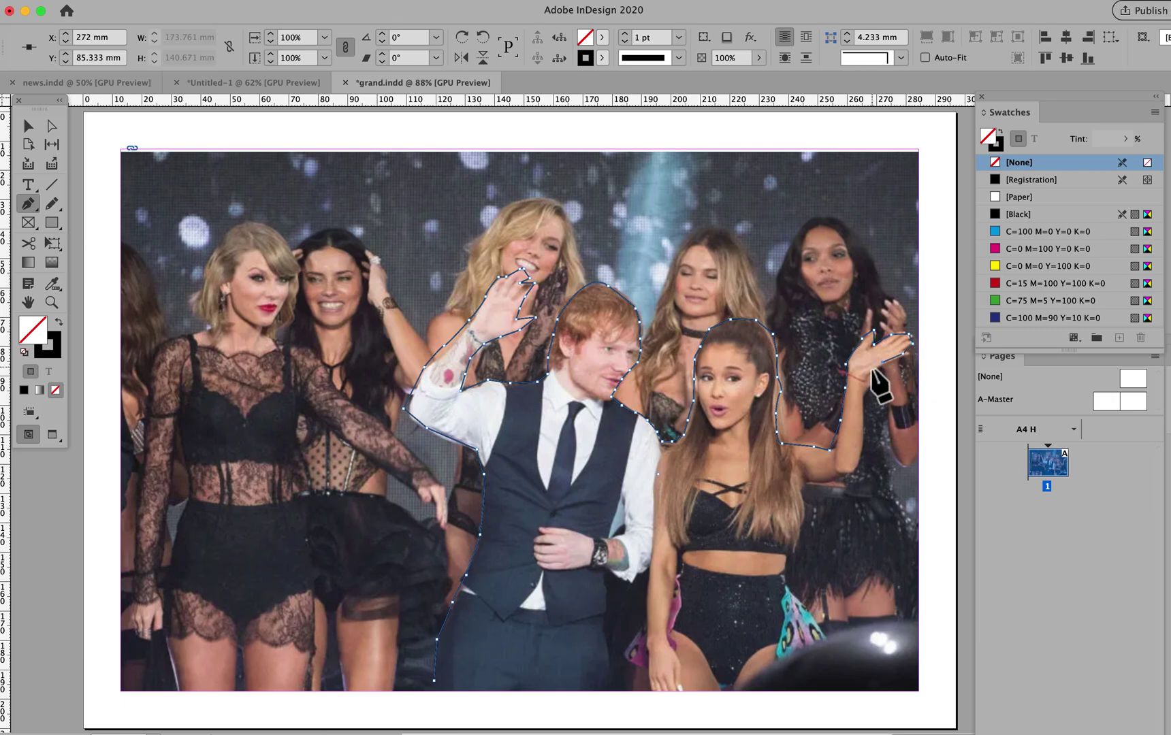
{"action": "left_click", "coordinate": [862, 388]}
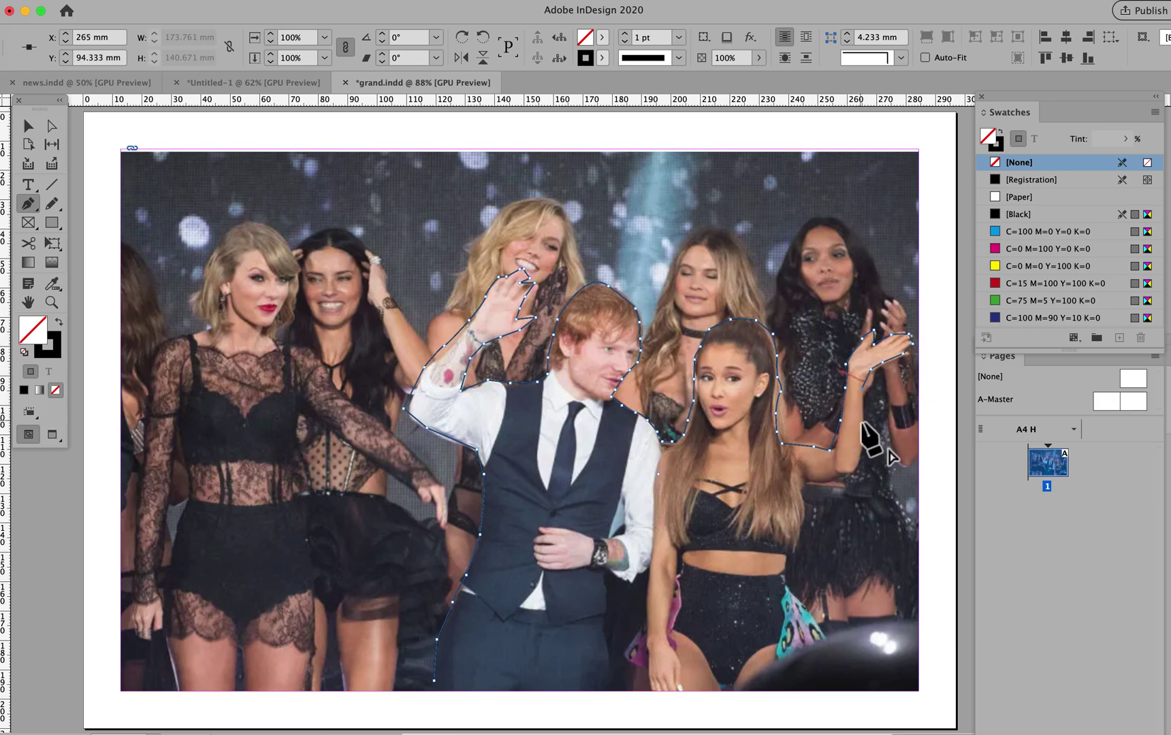
{"action": "left_click", "coordinate": [858, 462]}
{"action": "left_click_drag", "start_coordinate": [858, 463], "coordinate": [826, 475]}
- Trace down her side to the photo's bottom edge and close the path at the starting anchor
{"action": "left_click_drag", "start_coordinate": [796, 524], "coordinate": [784, 575]}
{"action": "left_click", "coordinate": [802, 611]}
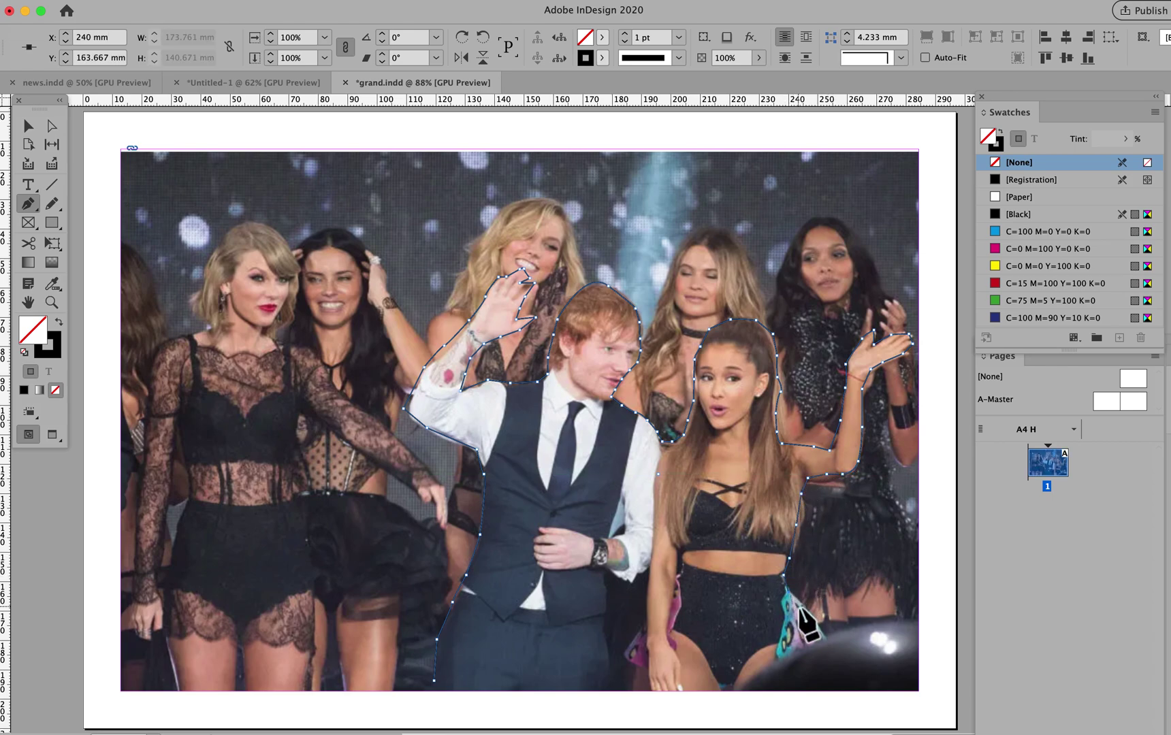
{"action": "left_click", "coordinate": [812, 654]}
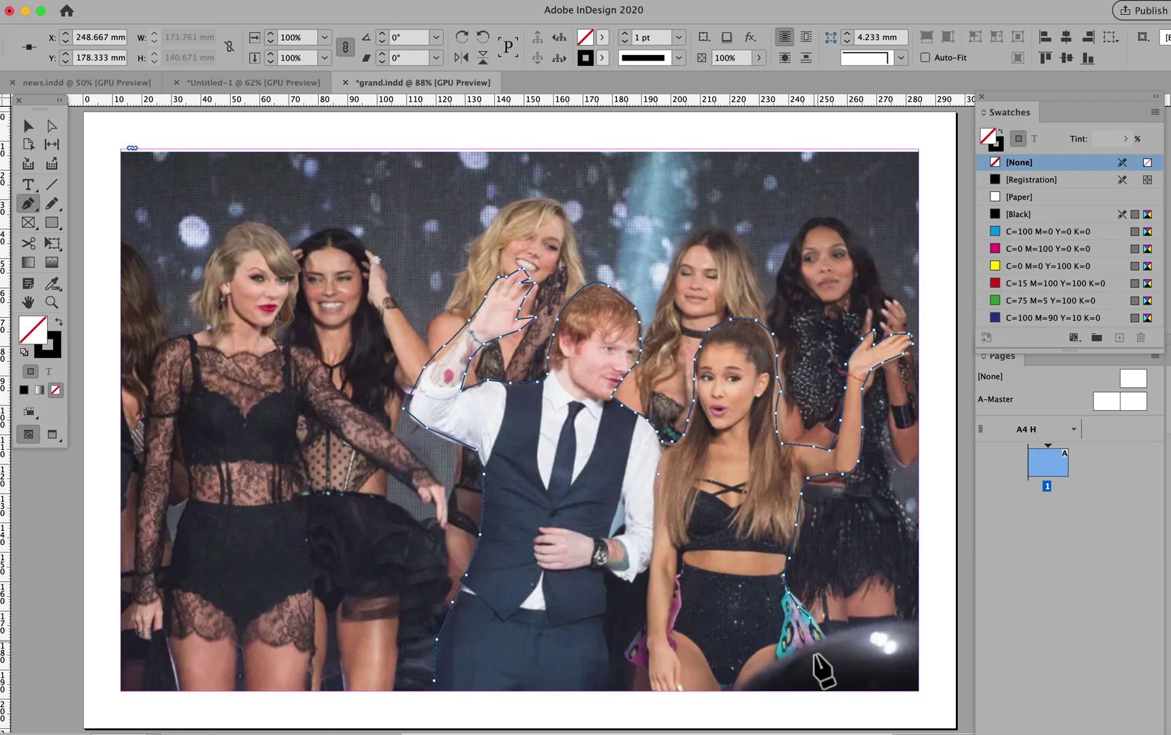
{"action": "left_click", "coordinate": [810, 679]}
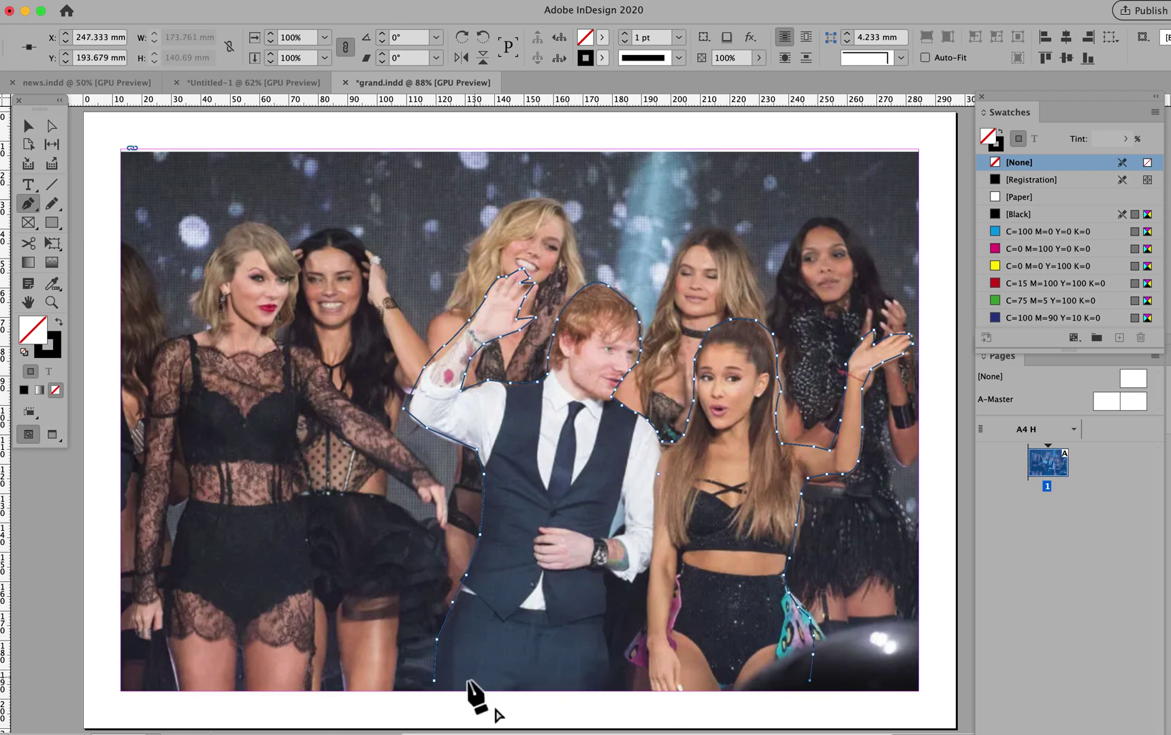
{"action": "left_click", "coordinate": [435, 679]}
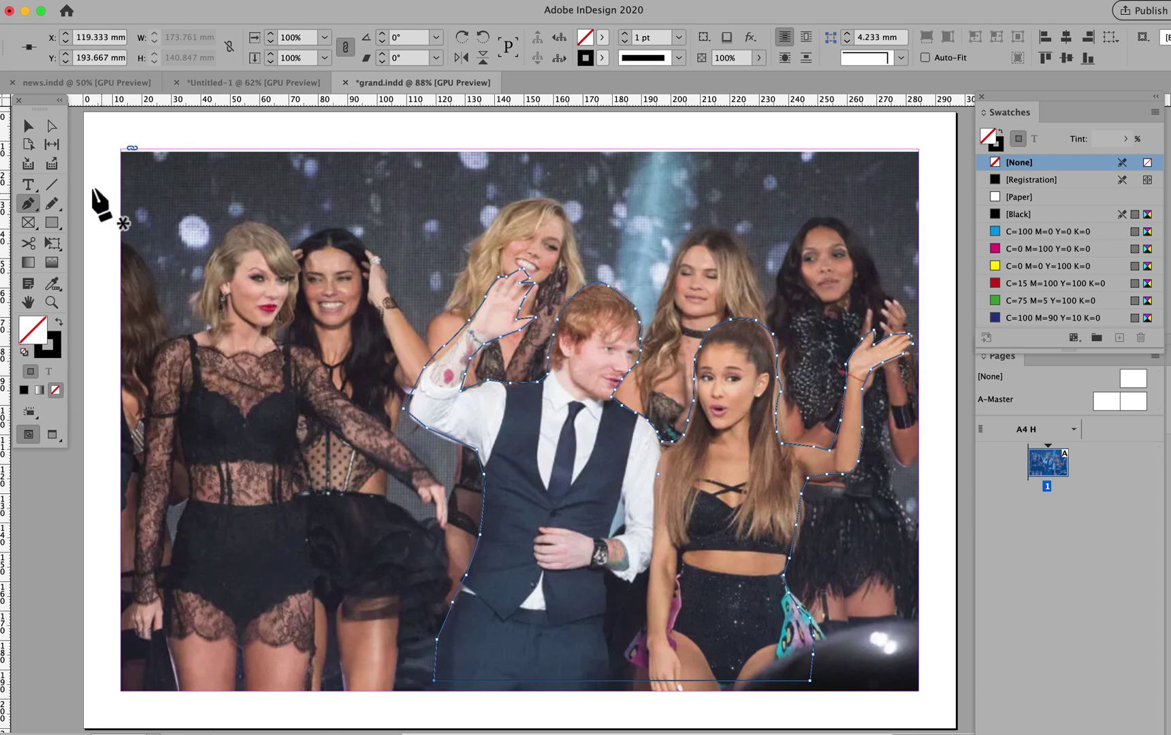
- Copy the group photo and use Edit > Paste Into to place it inside the traced outline frame
{"action": "left_click", "coordinate": [29, 120]}
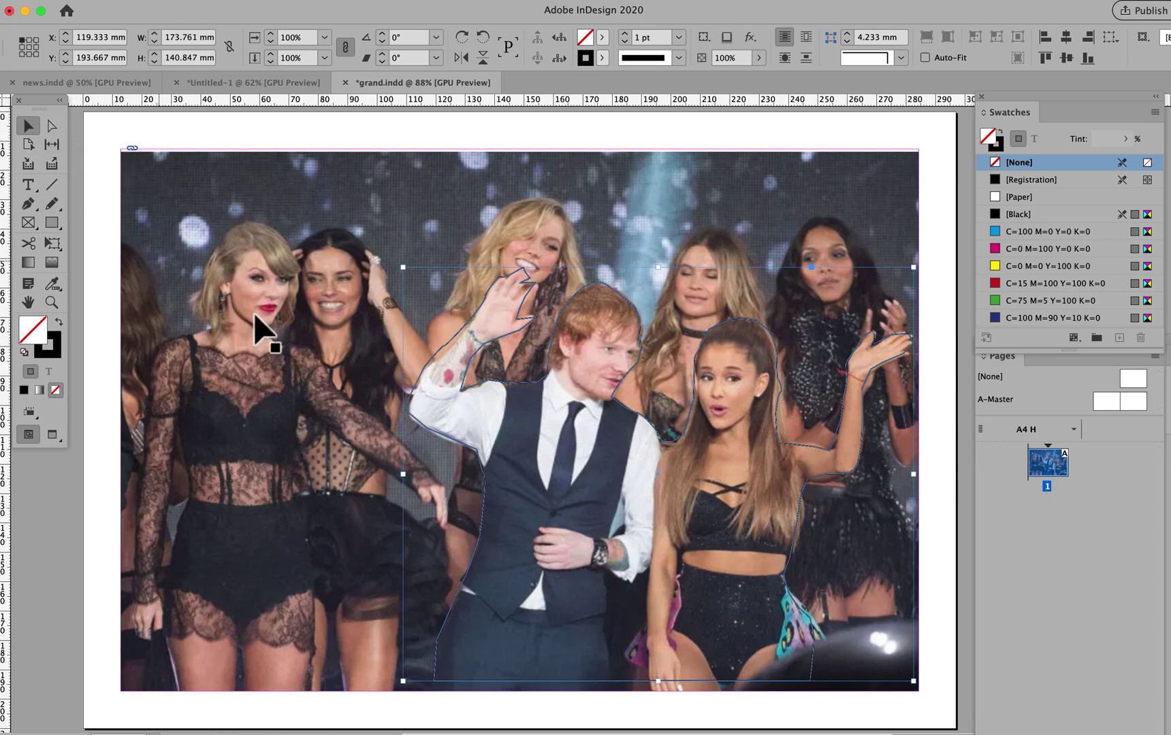
{"action": "left_click", "coordinate": [674, 537]}
{"action": "left_click", "coordinate": [520, 420]}
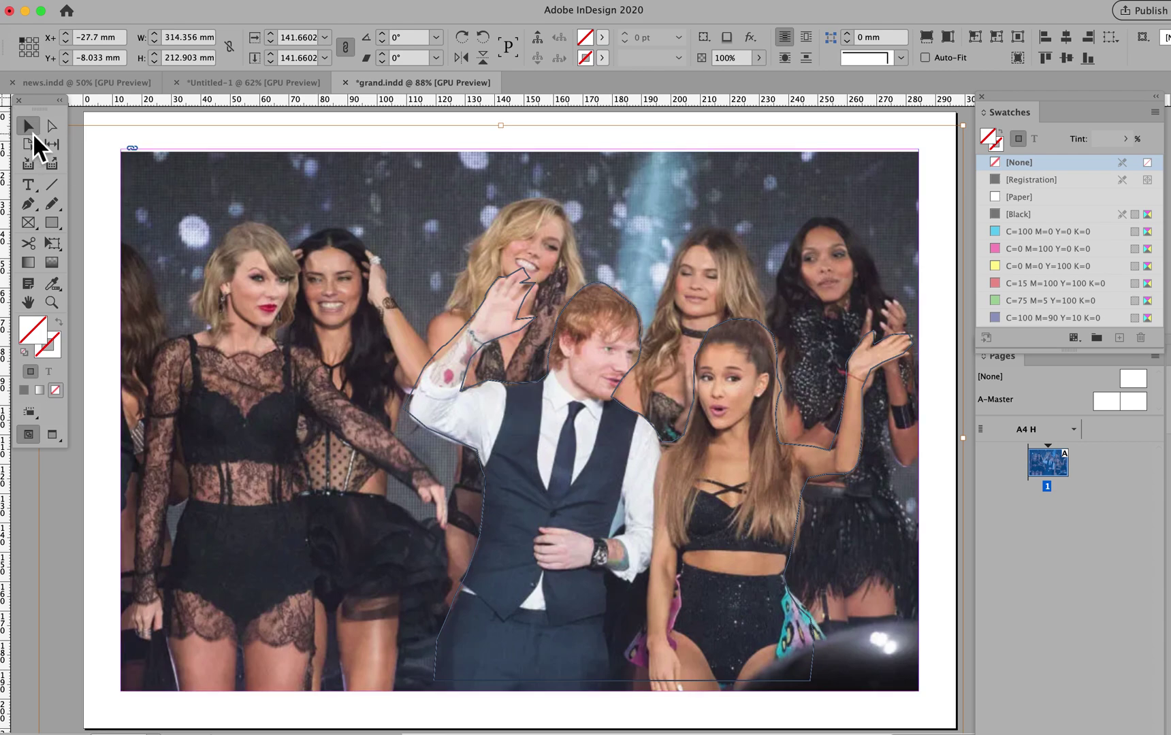
{"action": "left_click", "coordinate": [507, 299]}
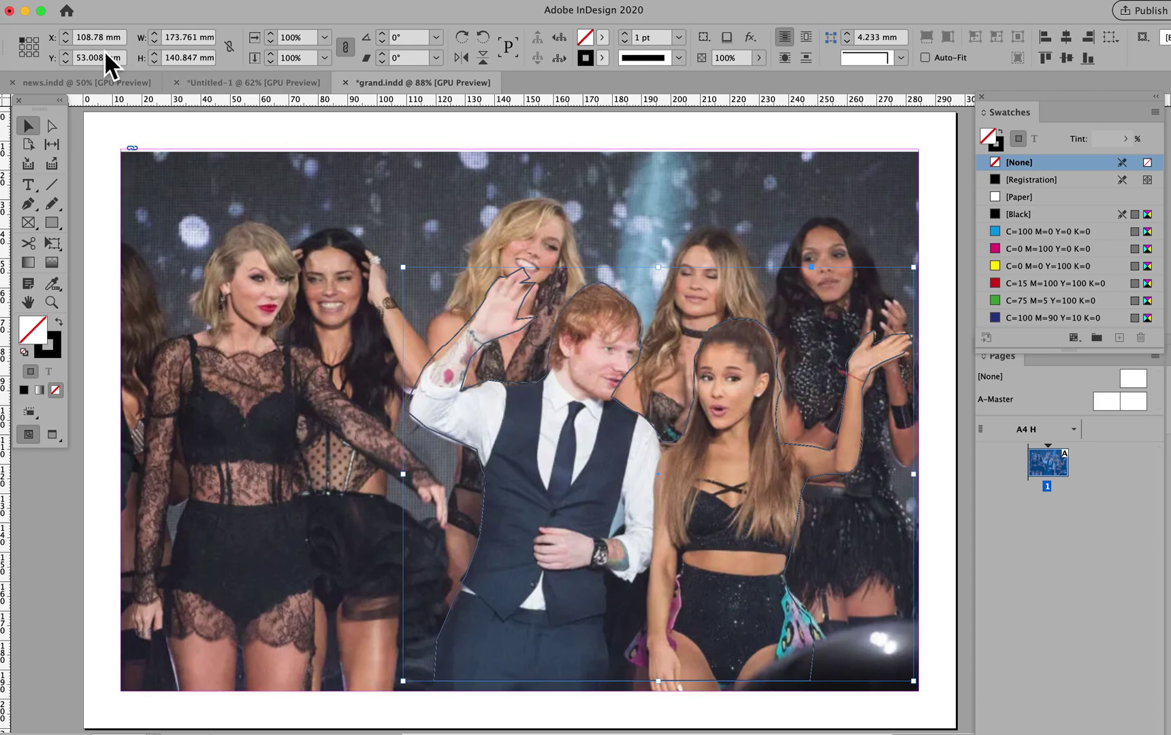
{"action": "left_click", "coordinate": [116, 0]}
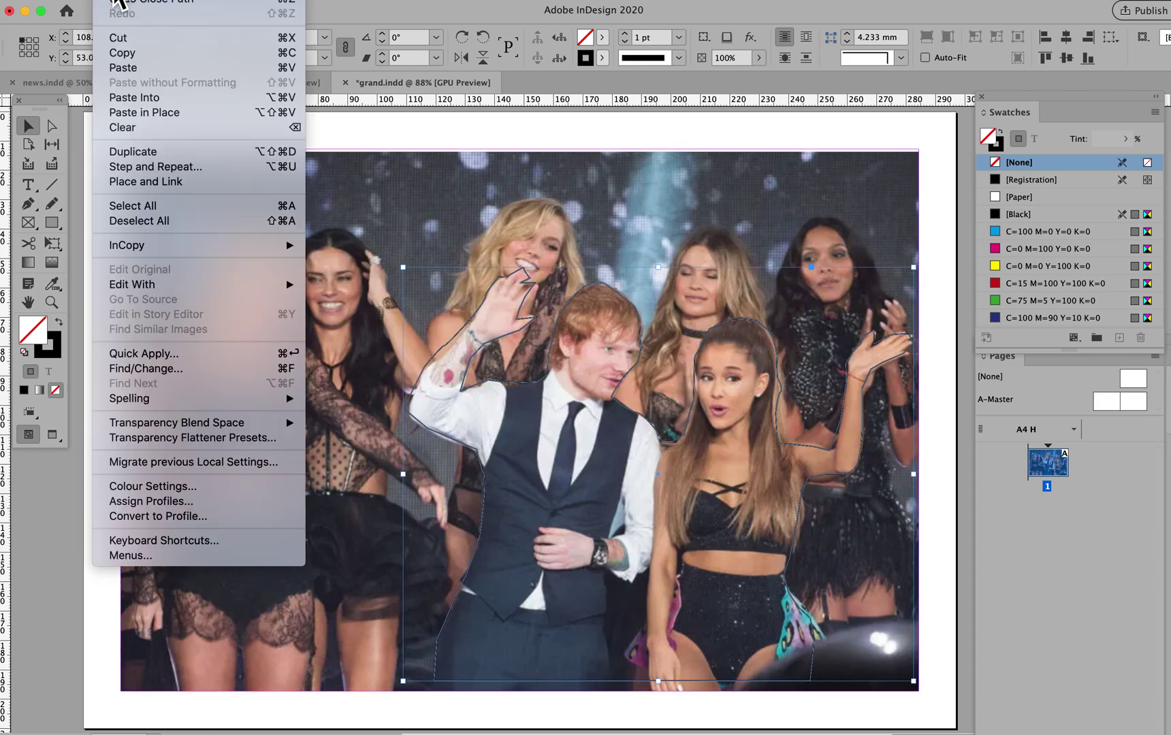
{"action": "left_click", "coordinate": [117, 96]}
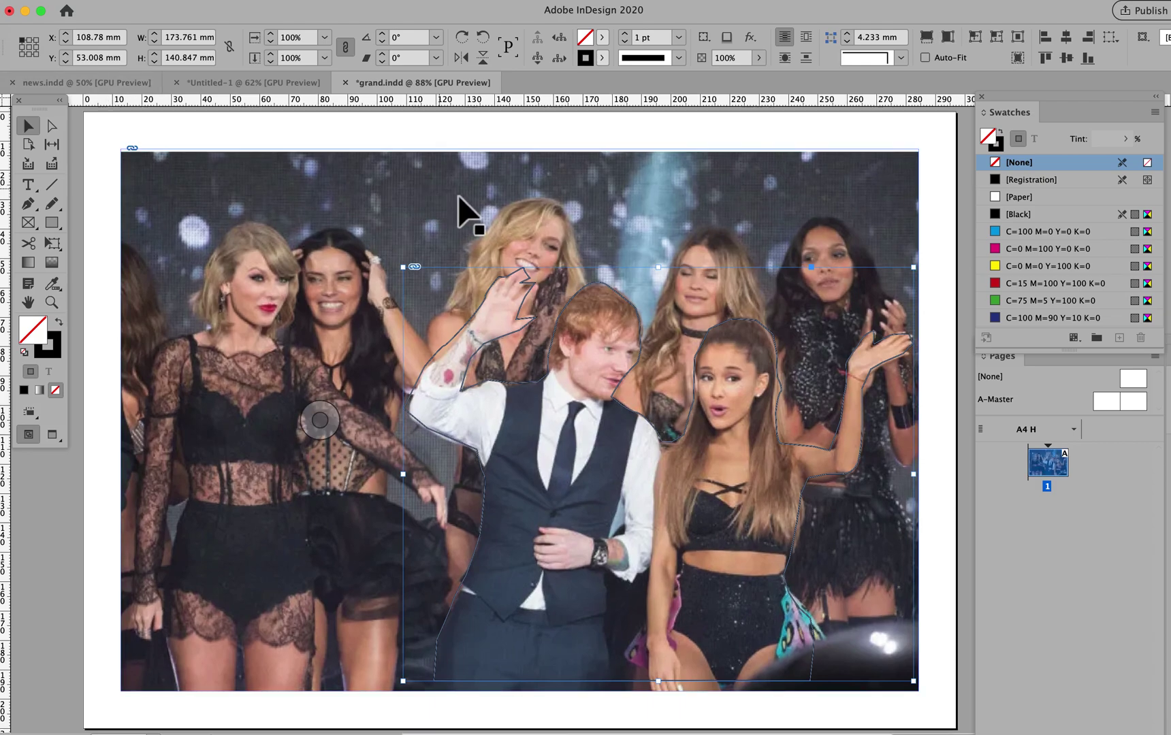
{"action": "left_click", "coordinate": [598, 208]}
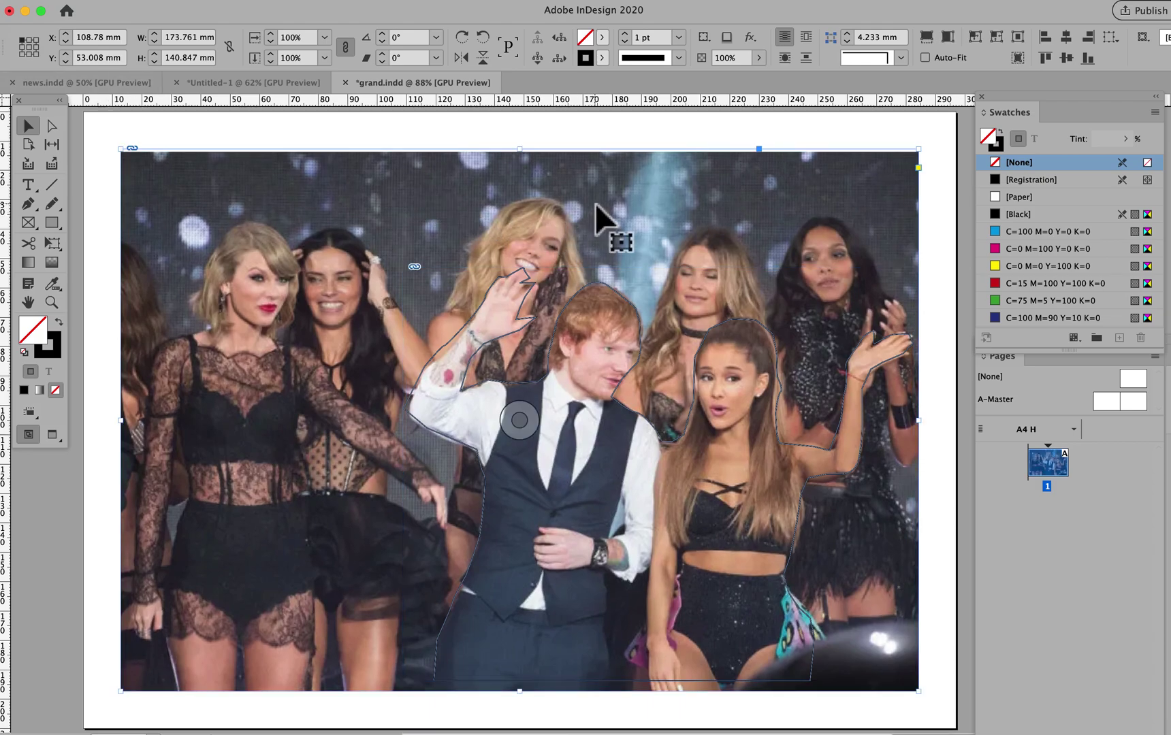
- Drag the original photo's top edge down and delete the original background photo
{"action": "left_click_drag", "start_coordinate": [529, 160], "coordinate": [512, 383]}
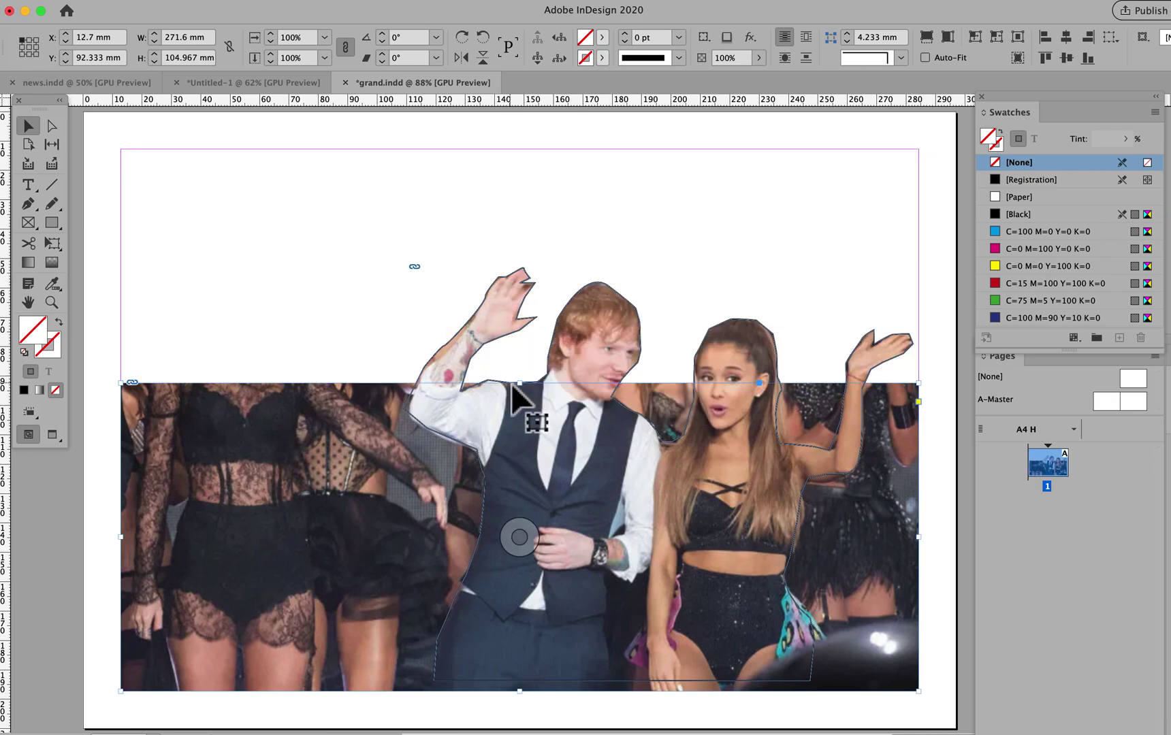
{"action": "left_click_drag", "start_coordinate": [530, 394], "coordinate": [517, 498]}
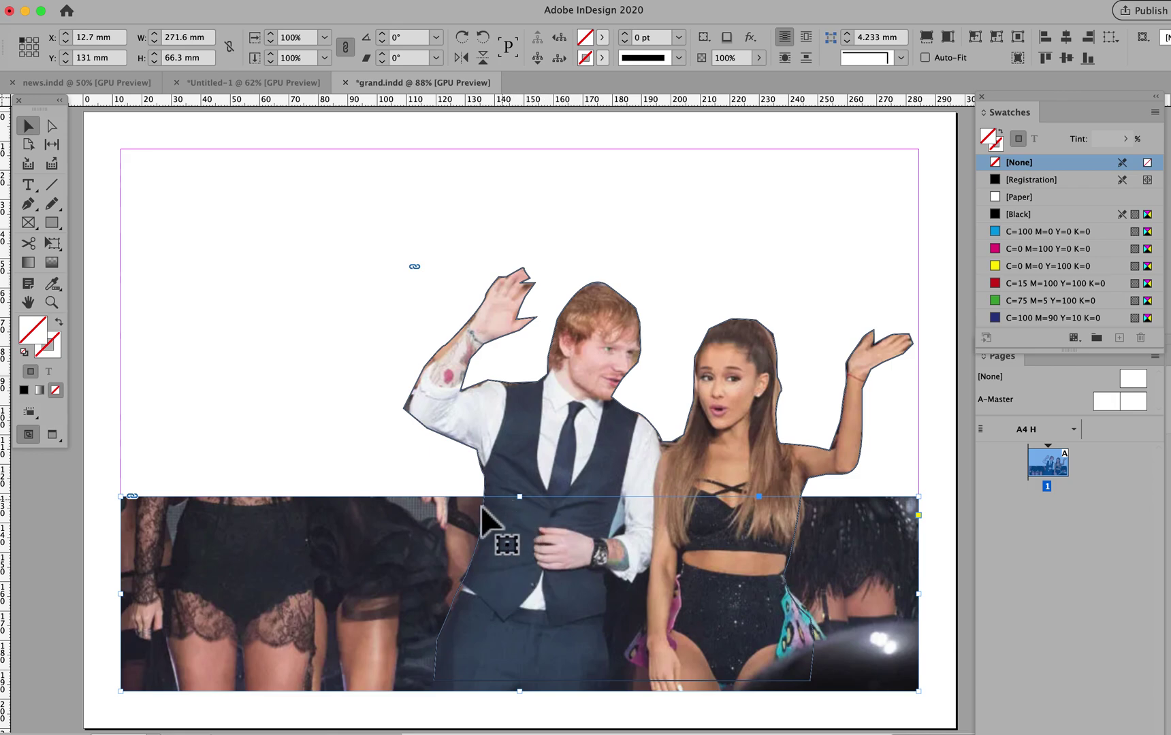
{"action": "key", "text": "Delete"}
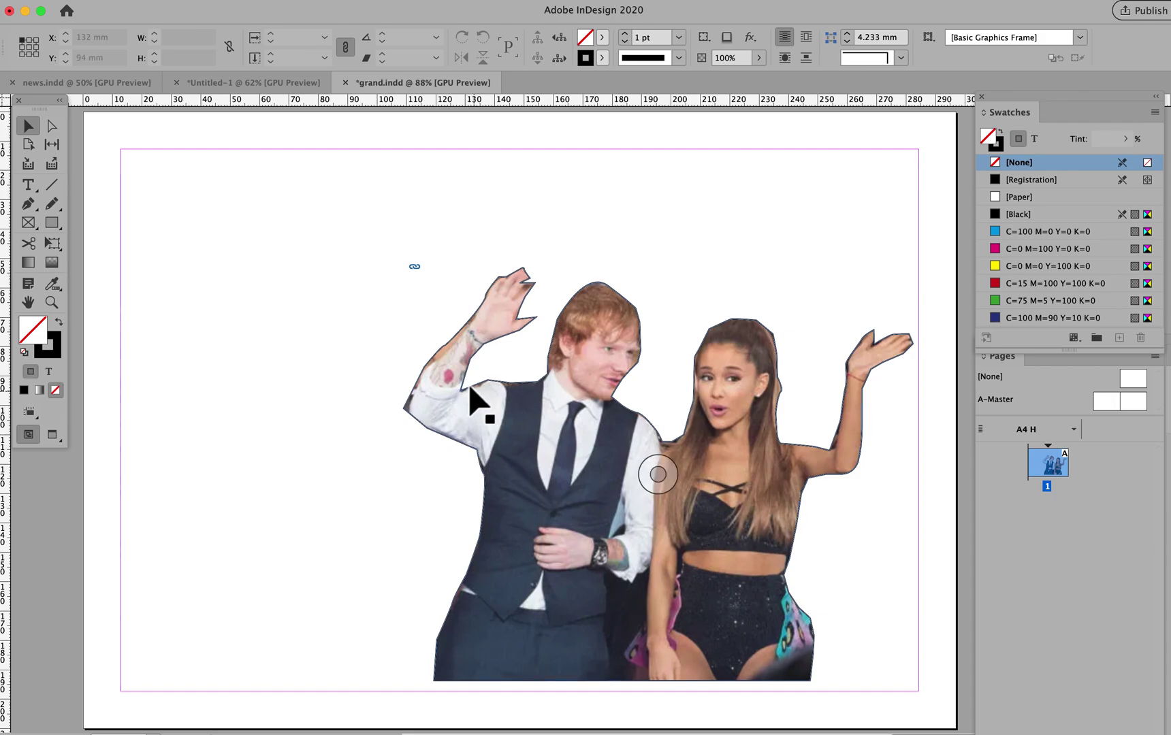
- Set the two-person cut-out's stroke weight to 0 pt in the Control panel
{"action": "left_click", "coordinate": [451, 374]}
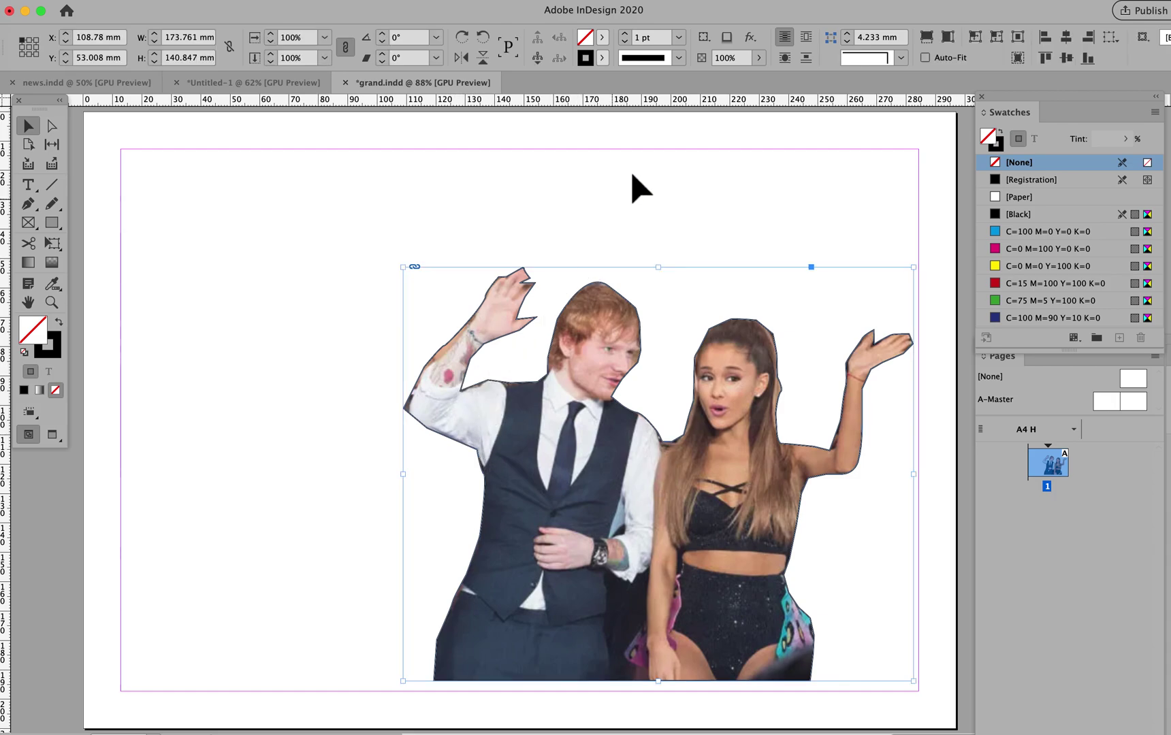
{"action": "left_click", "coordinate": [679, 37]}
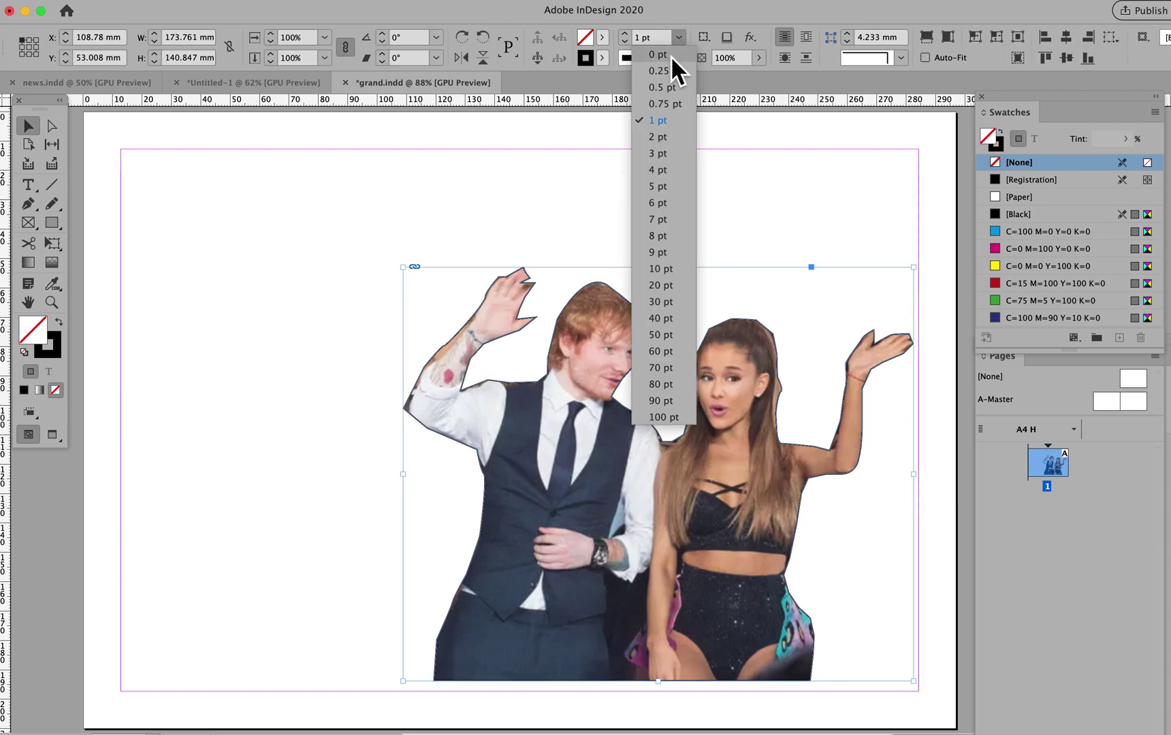
{"action": "left_click", "coordinate": [667, 60]}
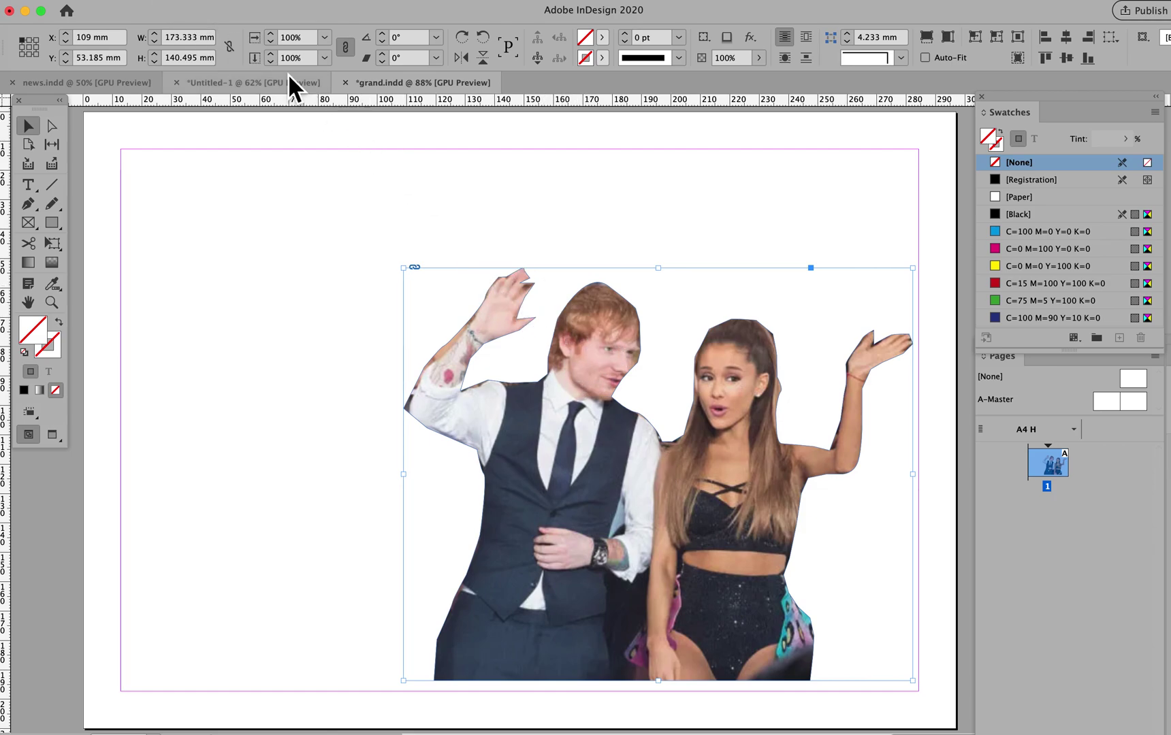
- Apply Object > Effects > Basic Feather with a 3 mm feather width to the cut-out
{"action": "left_click", "coordinate": [240, 4]}
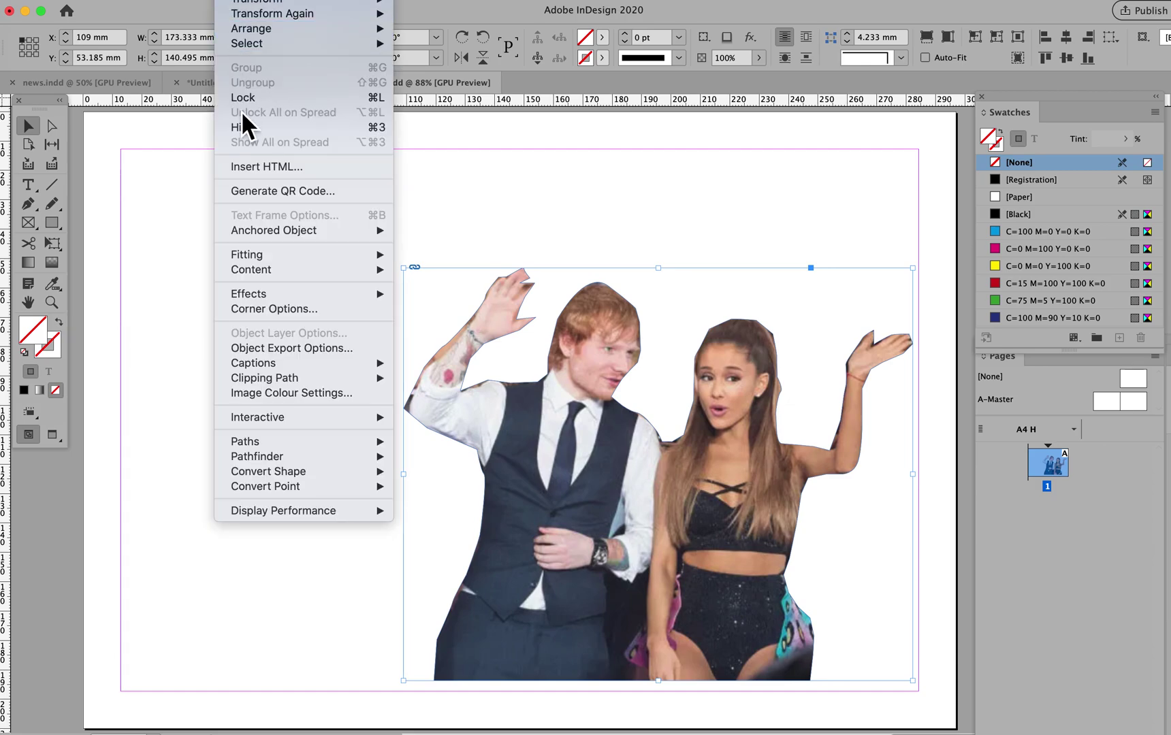
{"action": "mouse_move", "coordinate": [264, 294]}
{"action": "key", "text": "Escape"}
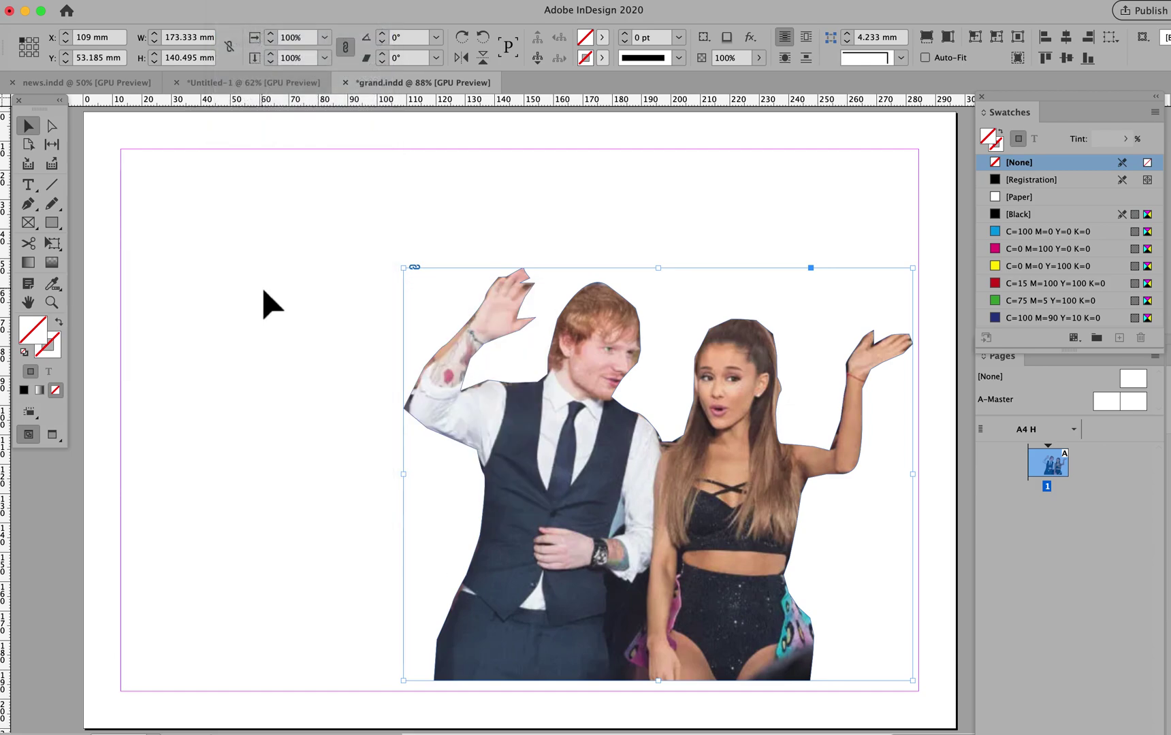
{"action": "left_click", "coordinate": [242, 3]}
{"action": "mouse_move", "coordinate": [260, 294]}
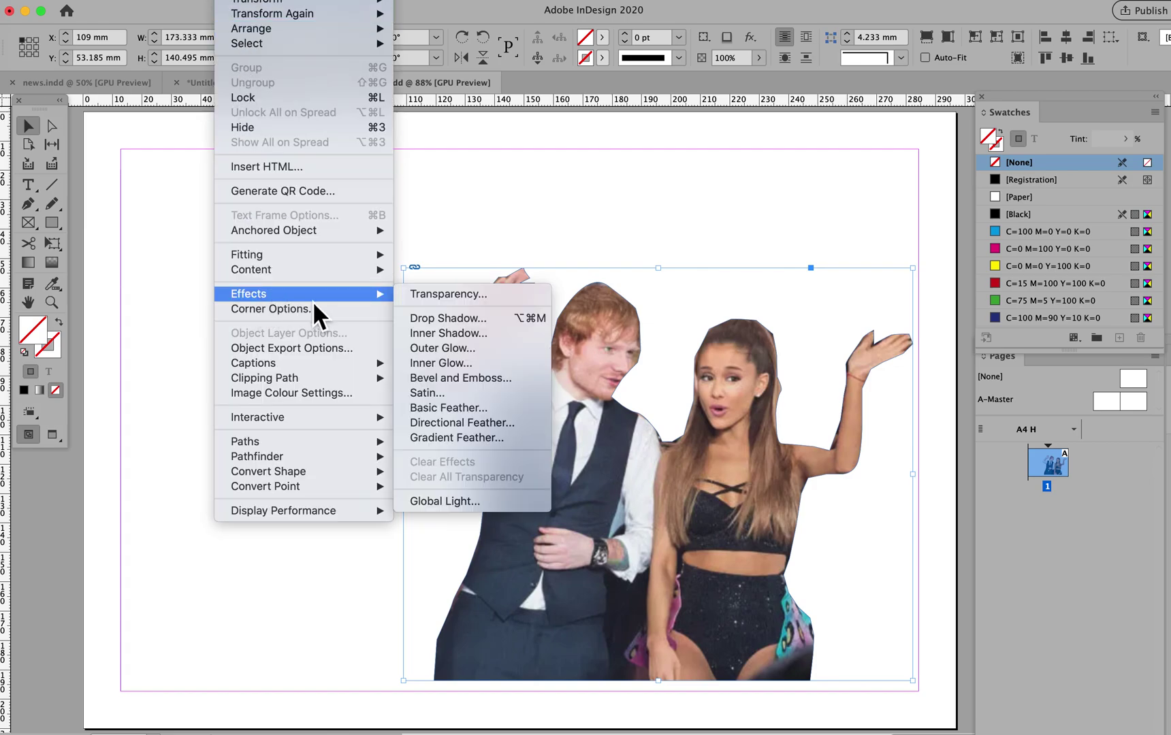
{"action": "left_click", "coordinate": [457, 414]}
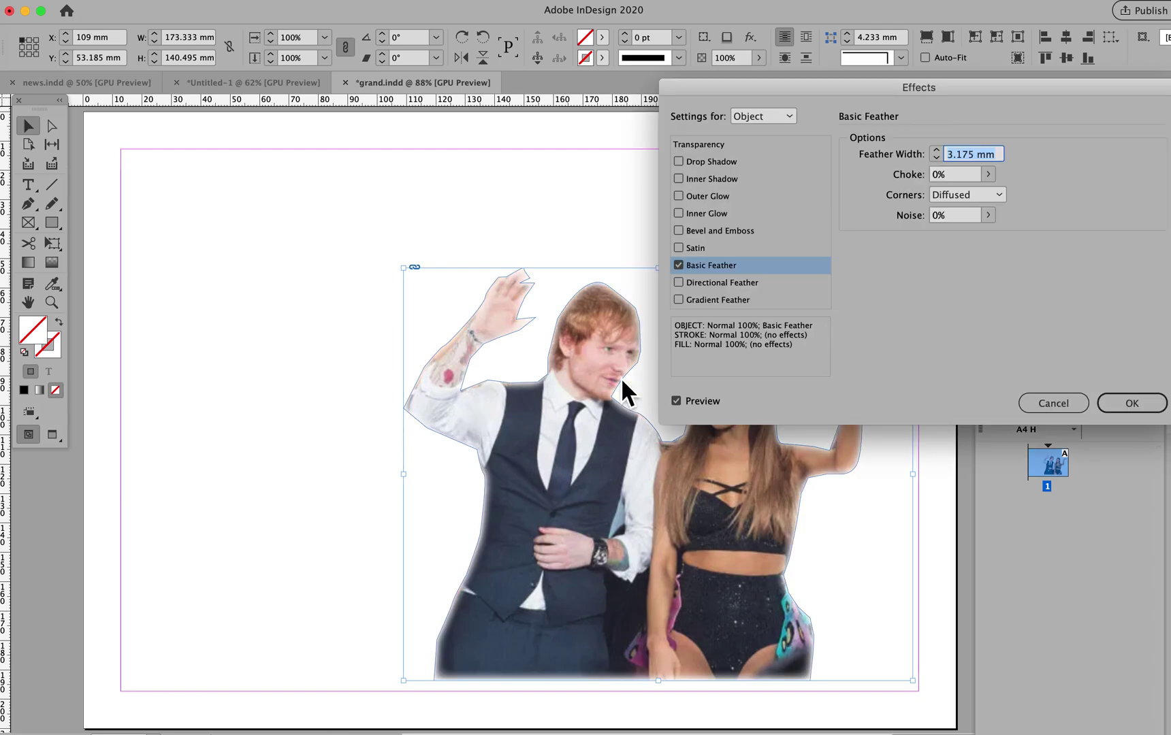
{"action": "left_click", "coordinate": [939, 152]}
{"action": "left_click", "coordinate": [939, 151]}
{"action": "left_click", "coordinate": [937, 160]}
{"action": "left_click", "coordinate": [938, 160]}
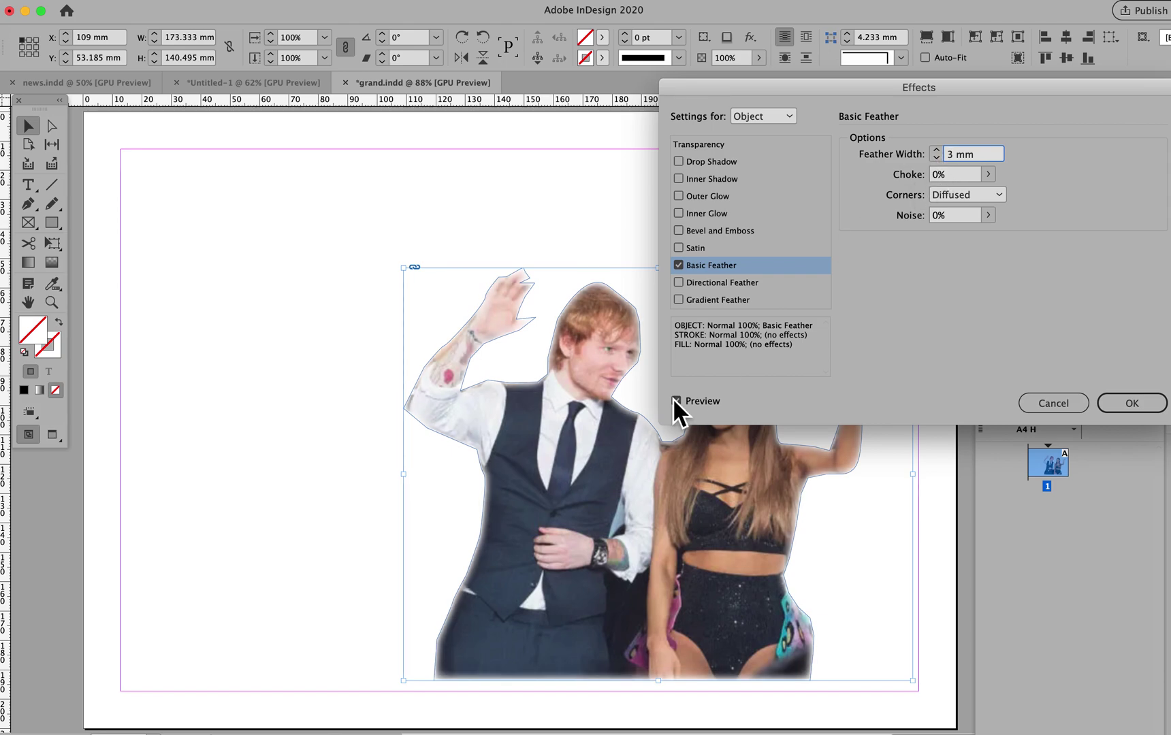
{"action": "left_click", "coordinate": [1152, 404]}
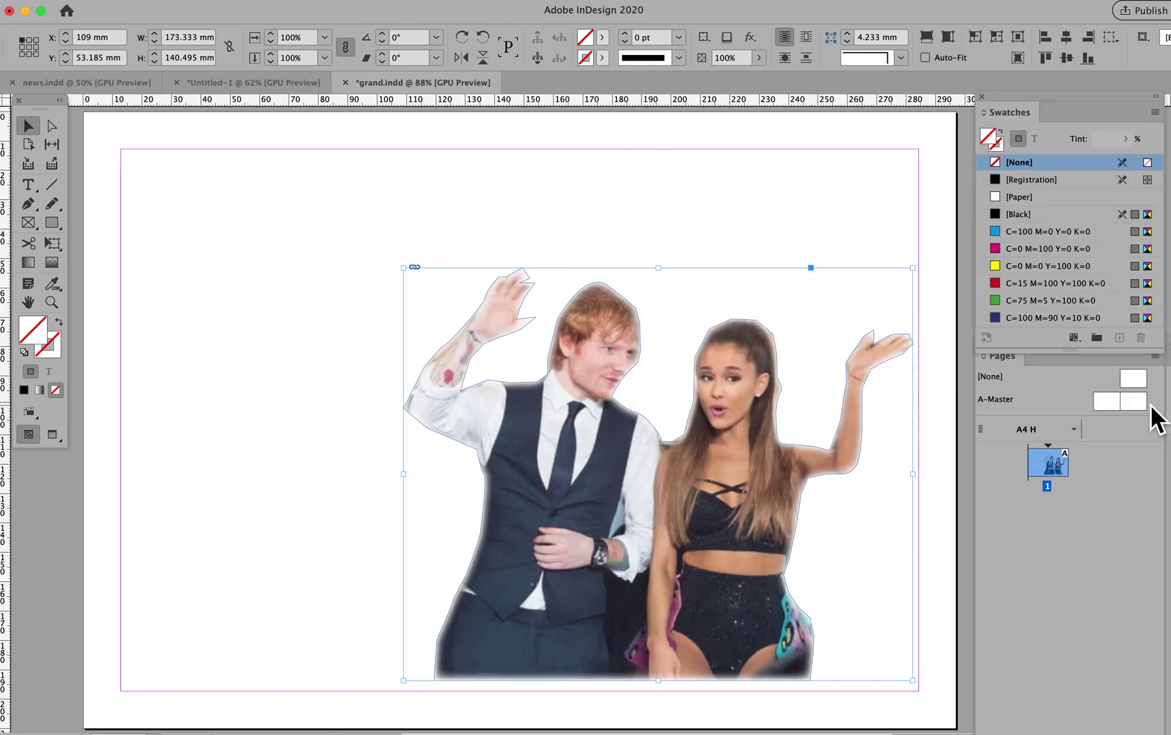
- Switch to Preview screen mode and give the cut-out frame Wrap around bounding box text wrap
{"action": "left_click", "coordinate": [55, 435]}
{"action": "left_click", "coordinate": [121, 452]}
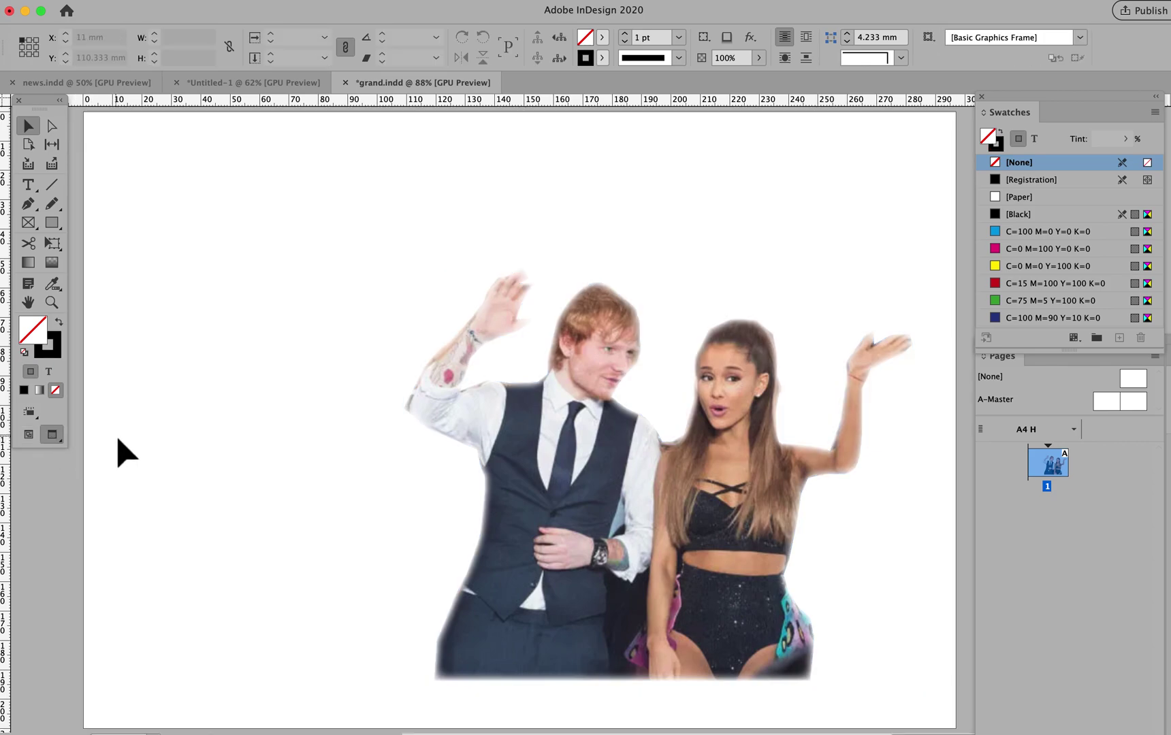
{"action": "left_click", "coordinate": [542, 518]}
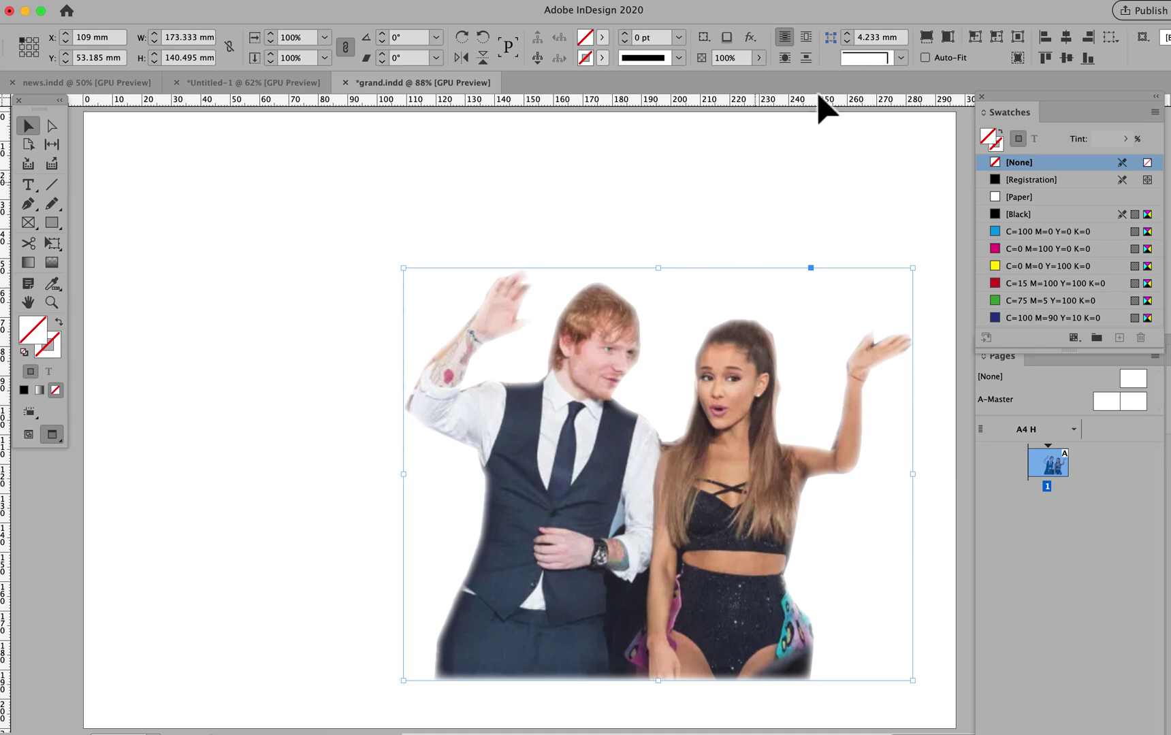
{"action": "left_click", "coordinate": [816, 41]}
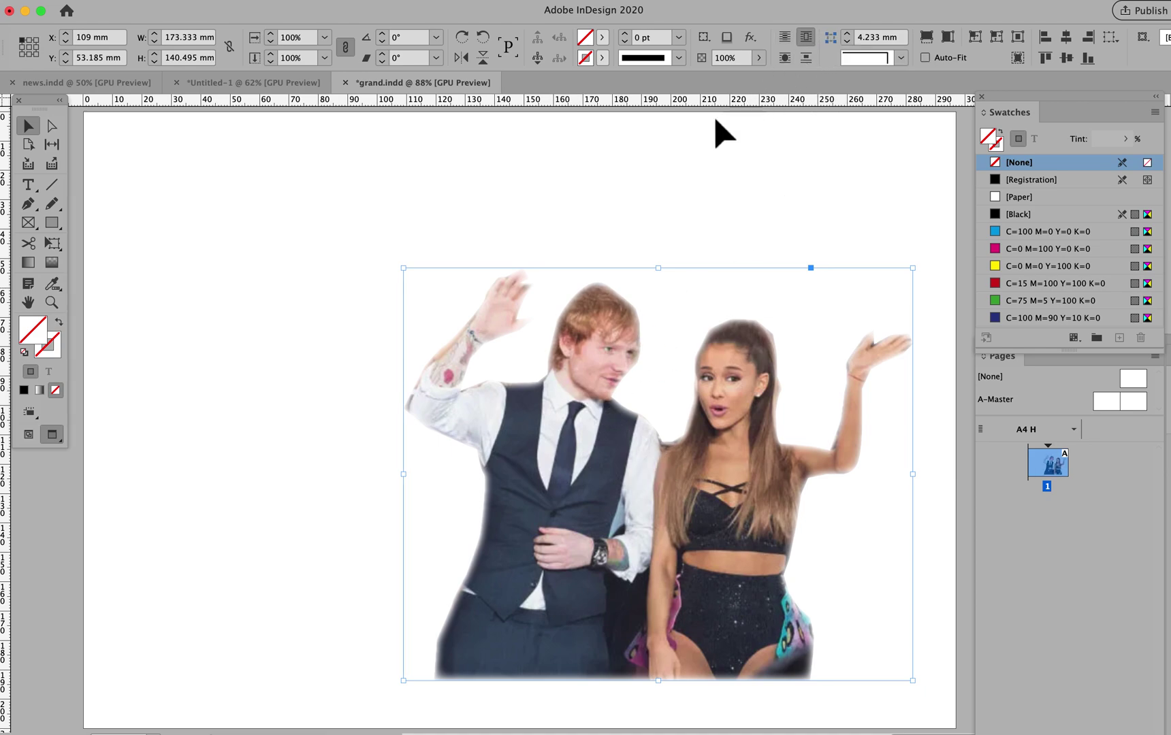